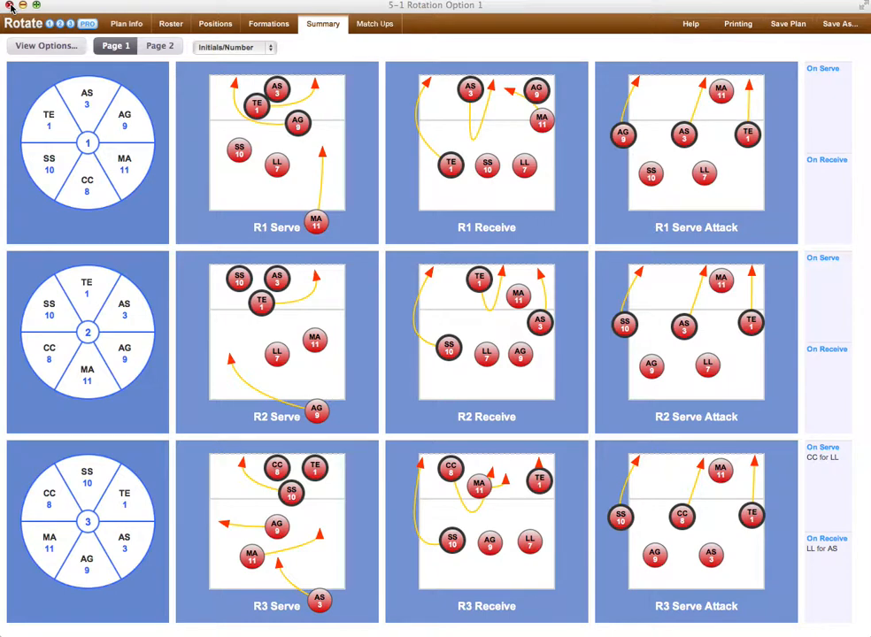
# - Close the 5-1 Rotation Option 1 plan and leave its page to return to the game plan list
pyautogui.click(10, 7)
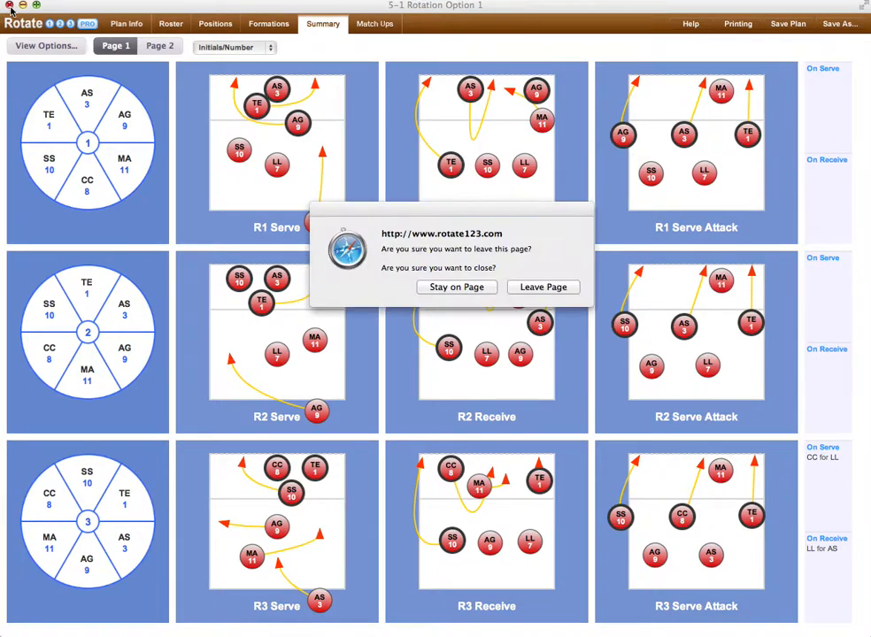
pyautogui.click(549, 289)
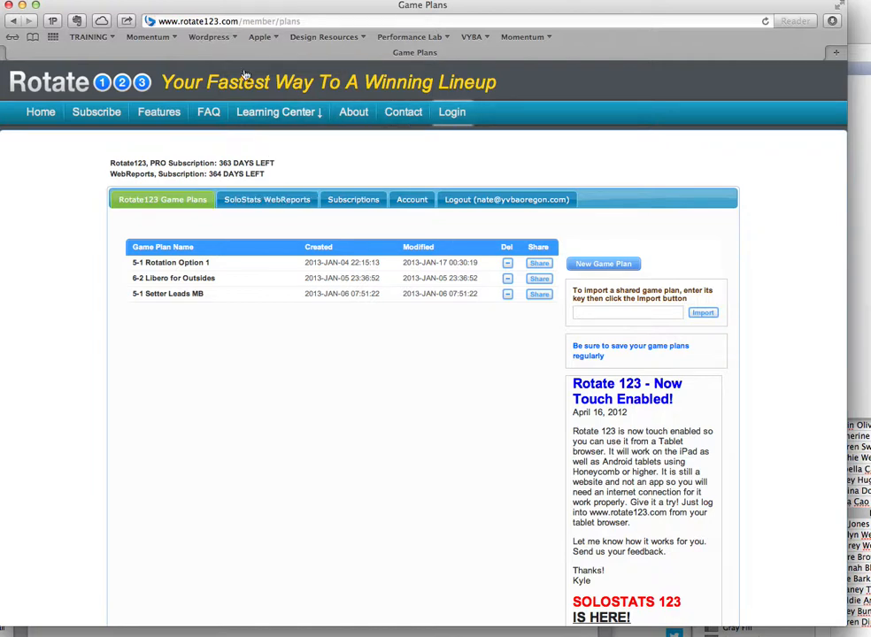
pyautogui.moveTo(237, 12); pyautogui.dragTo(237, 15)
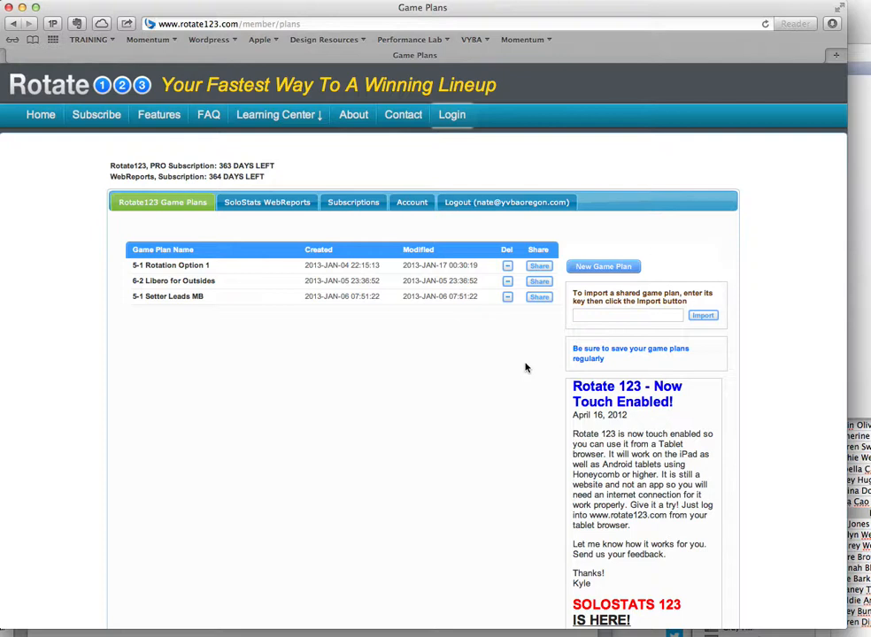
# - Start a new game plan named NEW 5-1 Rotation 1/20 with the 5-1 S follows MB rotation type
pyautogui.click(620, 266)
pyautogui.click(153, 292)
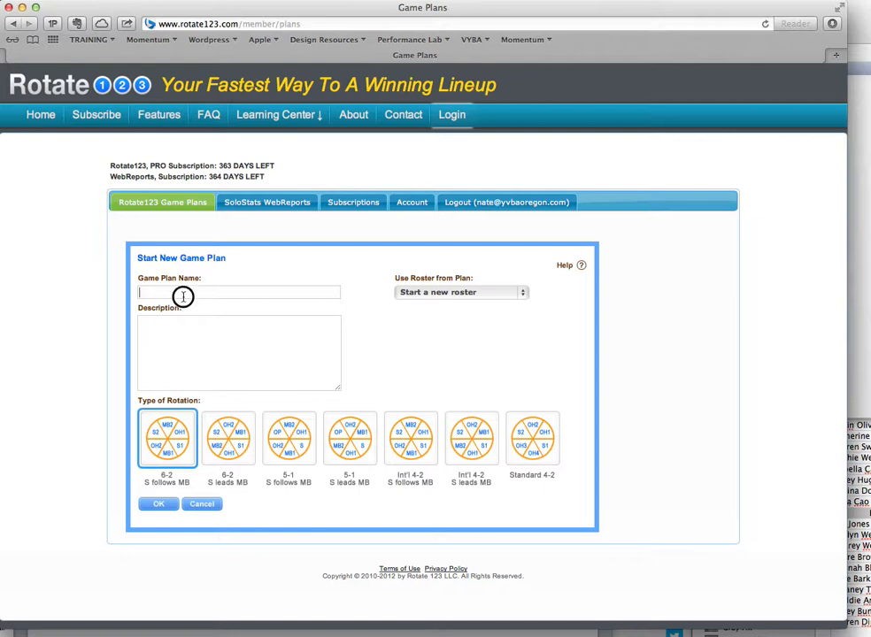
pyautogui.write('NEW')
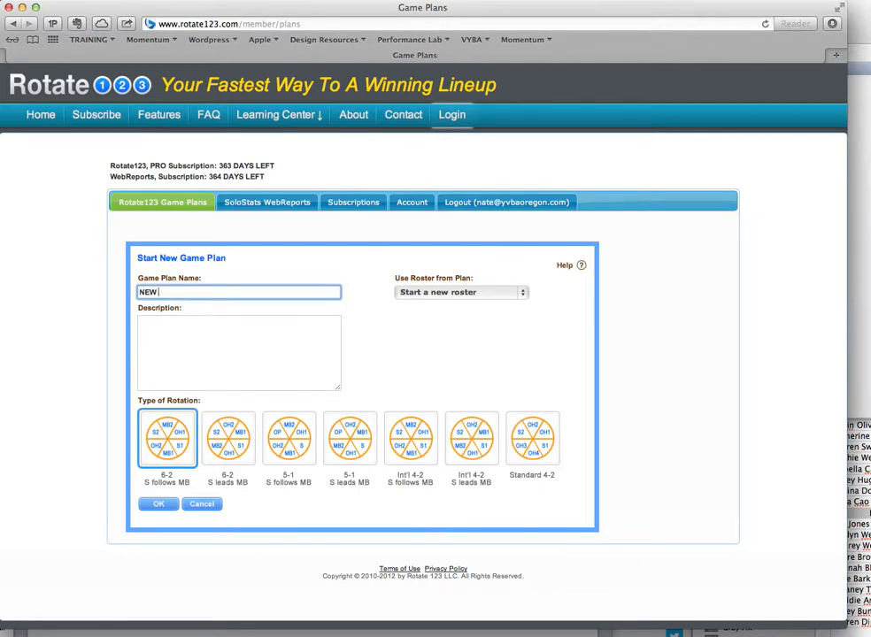
pyautogui.write(' 5-1 Rotation 1/20')
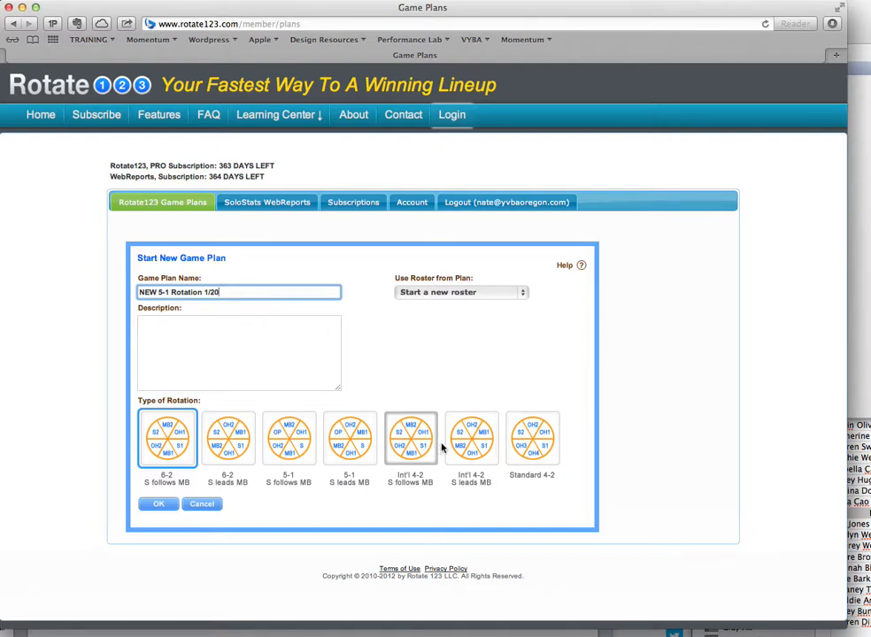
pyautogui.click(296, 438)
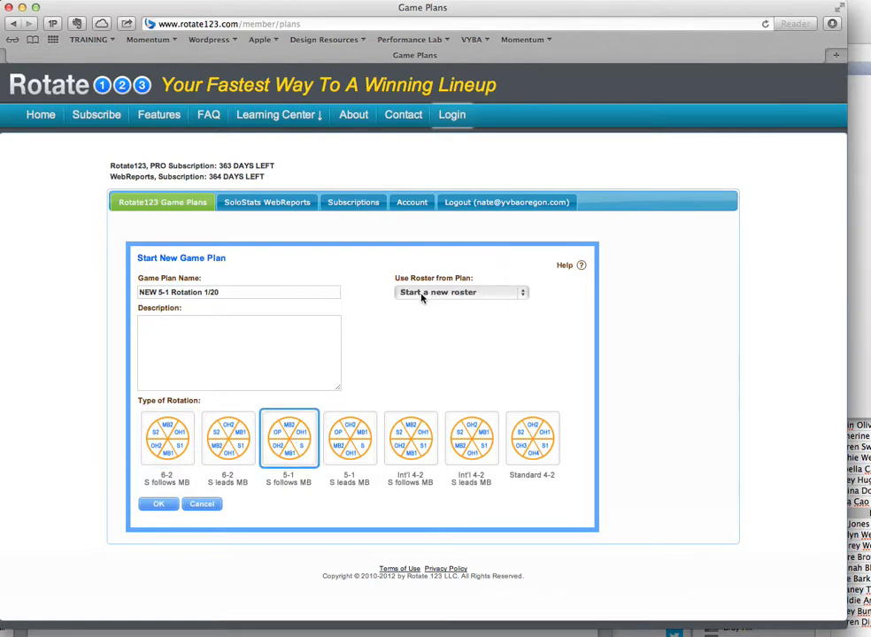
# - Reuse the roster from the 6-2 Libero for Outsides plan and create the new game plan
pyautogui.click(523, 294)
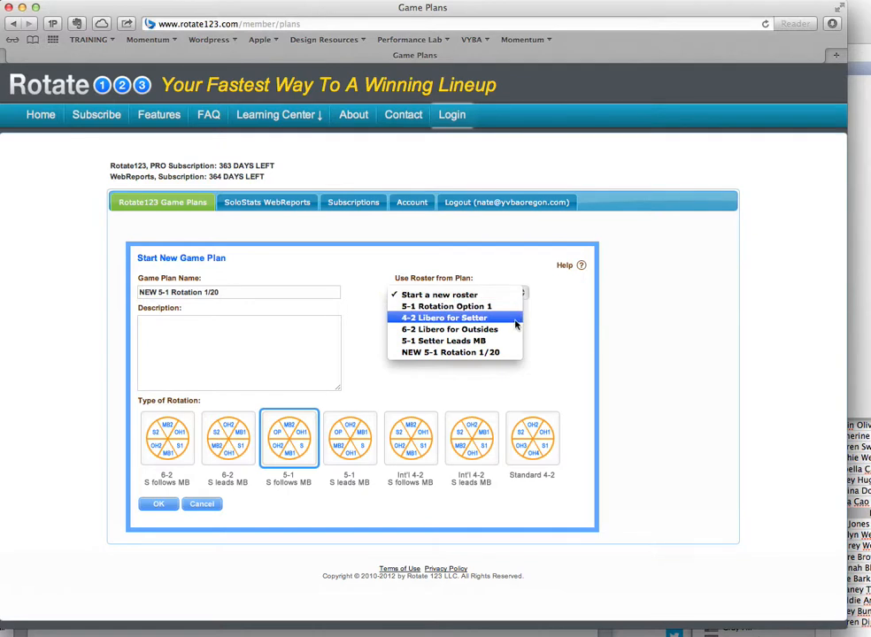
pyautogui.click(515, 334)
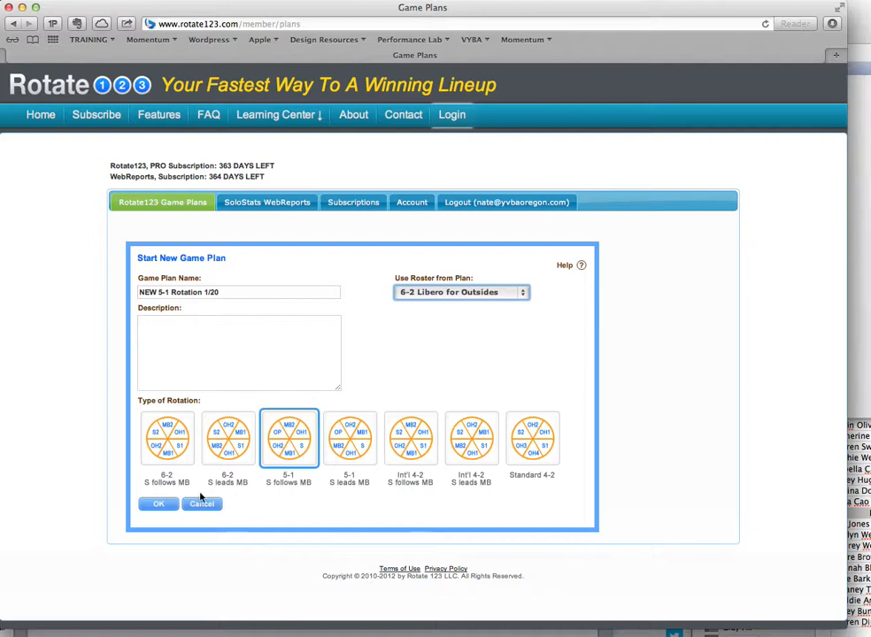
pyautogui.click(157, 504)
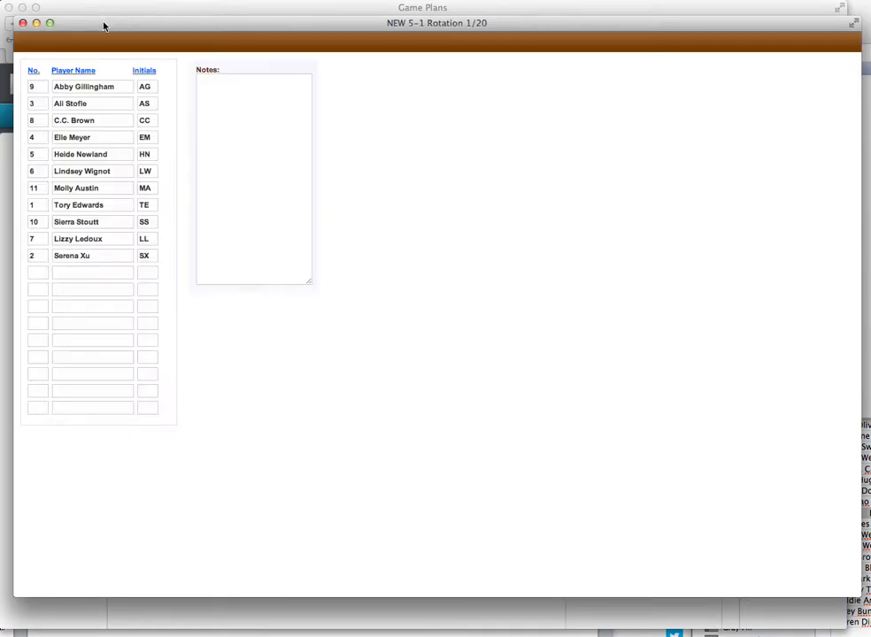
# - In the enlarged plan window, assign starters #7 to L, #11 to S, #8 to MB1 and #3 to MB2
pyautogui.moveTo(103, 26); pyautogui.dragTo(89, 12)
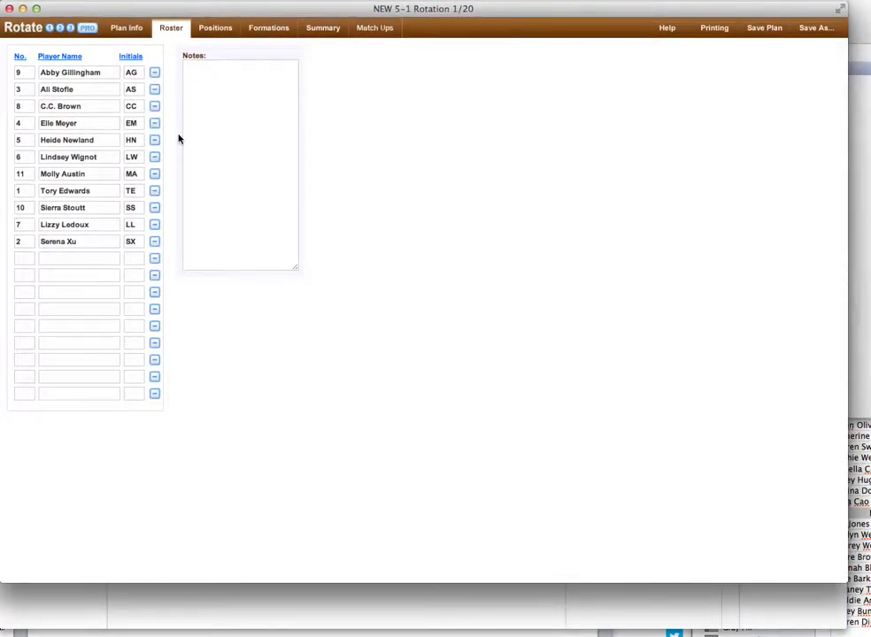
pyautogui.moveTo(848, 581); pyautogui.dragTo(866, 630)
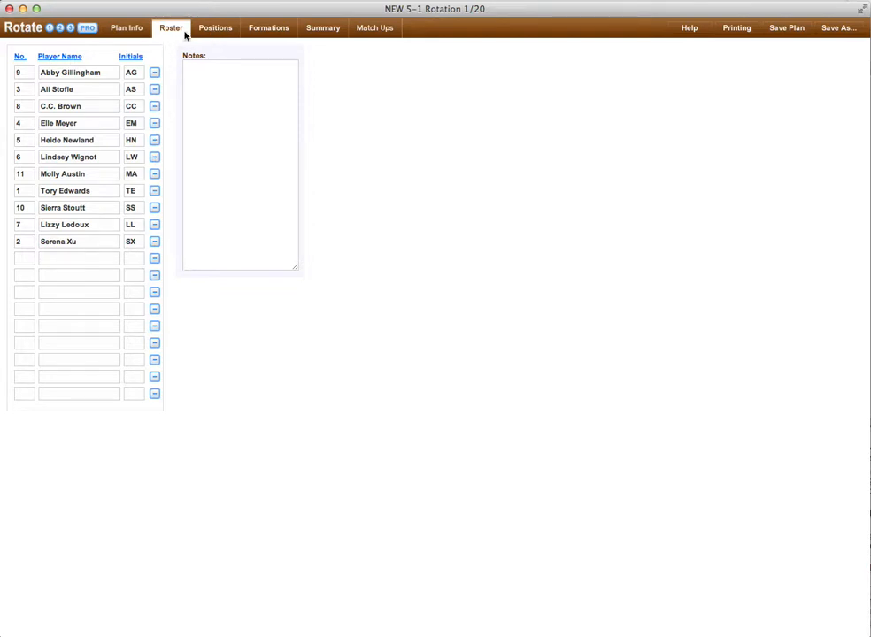
pyautogui.click(215, 27)
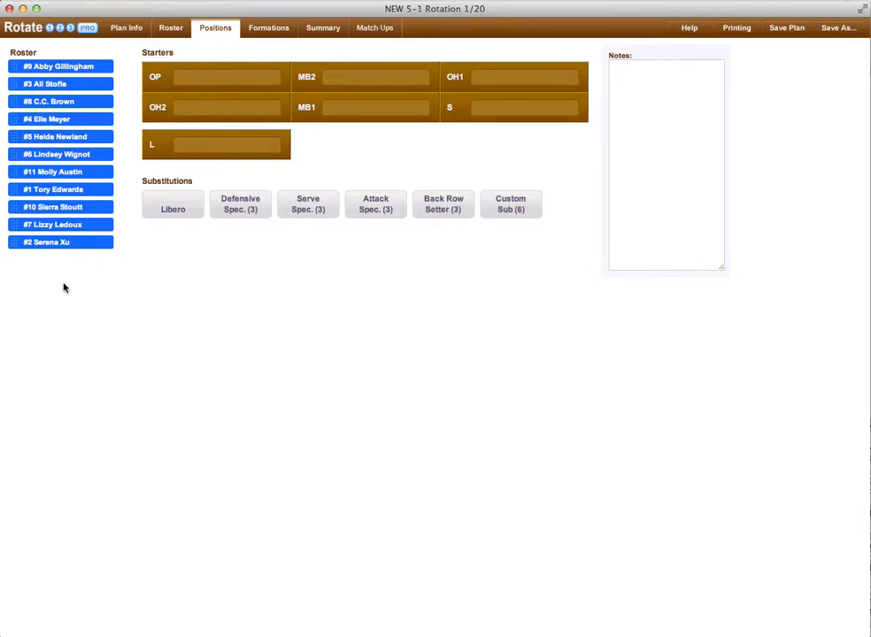
pyautogui.moveTo(55, 225); pyautogui.dragTo(221, 153)
pyautogui.moveTo(77, 176); pyautogui.dragTo(546, 115)
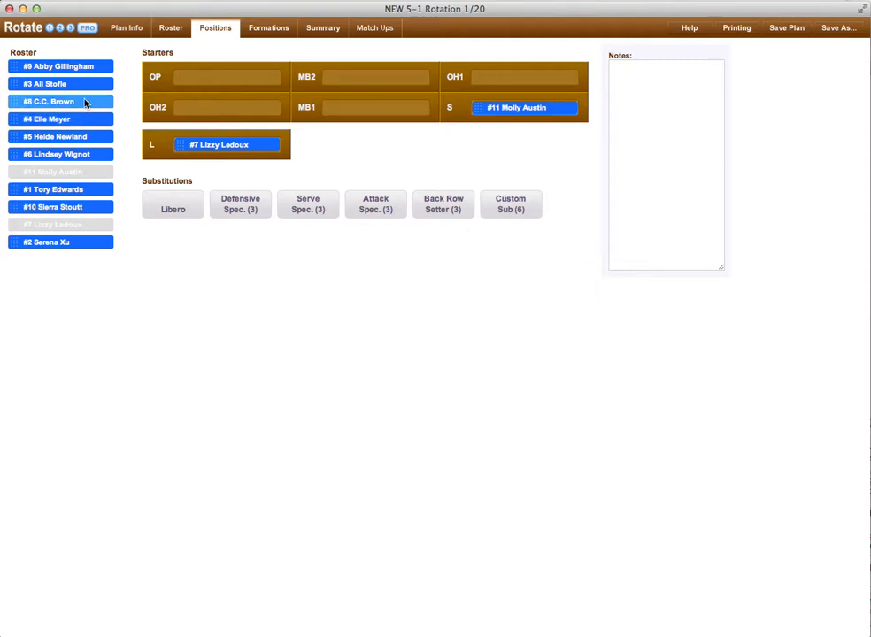
pyautogui.moveTo(85, 102); pyautogui.dragTo(403, 110)
pyautogui.moveTo(55, 84); pyautogui.dragTo(354, 83)
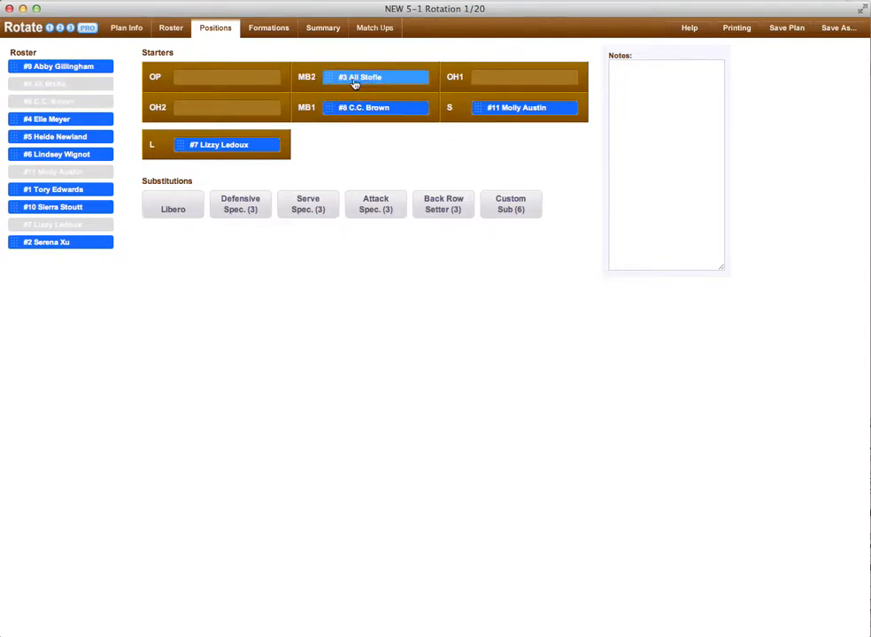
# - Complete the starting lineup with player #10 at OH1, #1 at OH2 and #5 at OP
pyautogui.moveTo(48, 216); pyautogui.dragTo(514, 84)
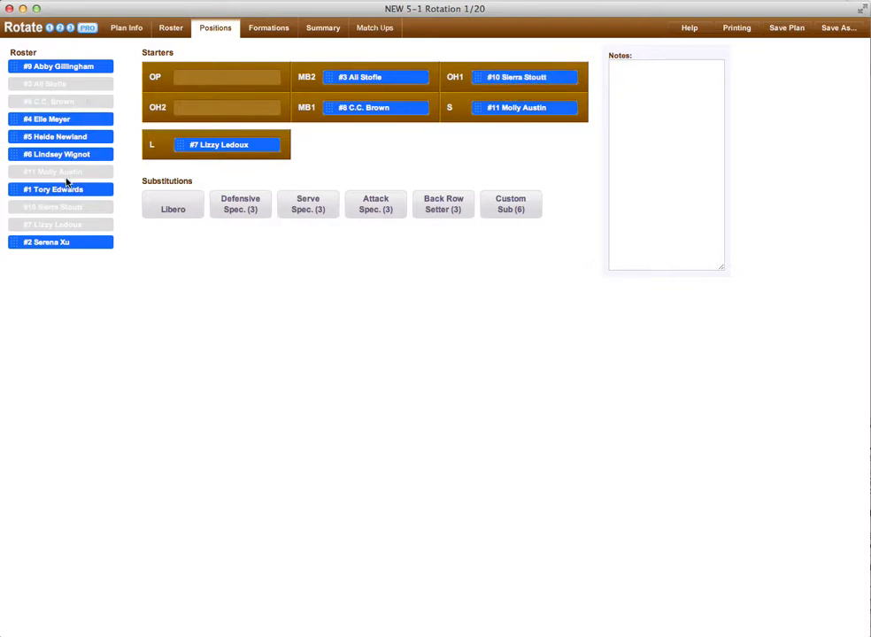
pyautogui.moveTo(60, 189); pyautogui.dragTo(233, 106)
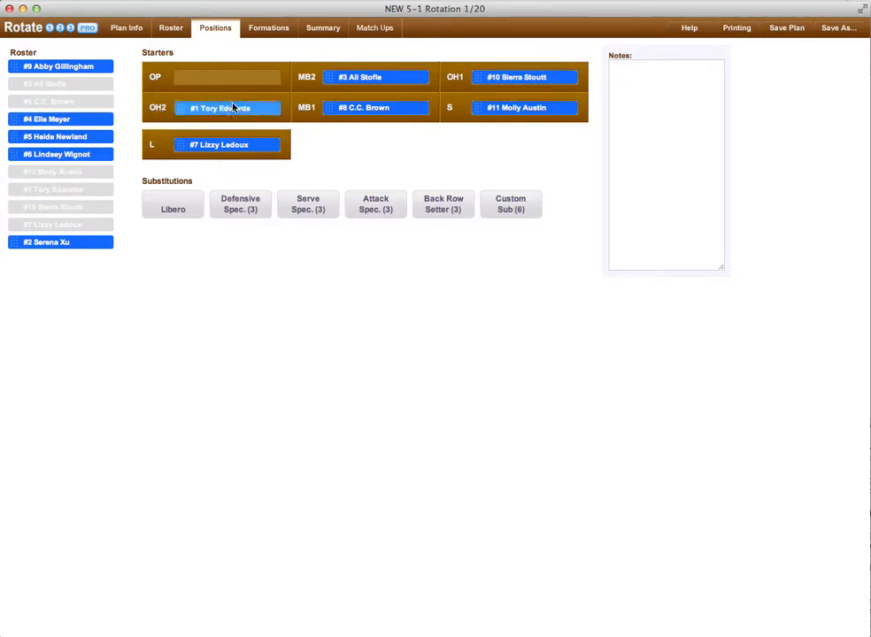
pyautogui.moveTo(60, 142); pyautogui.dragTo(231, 81)
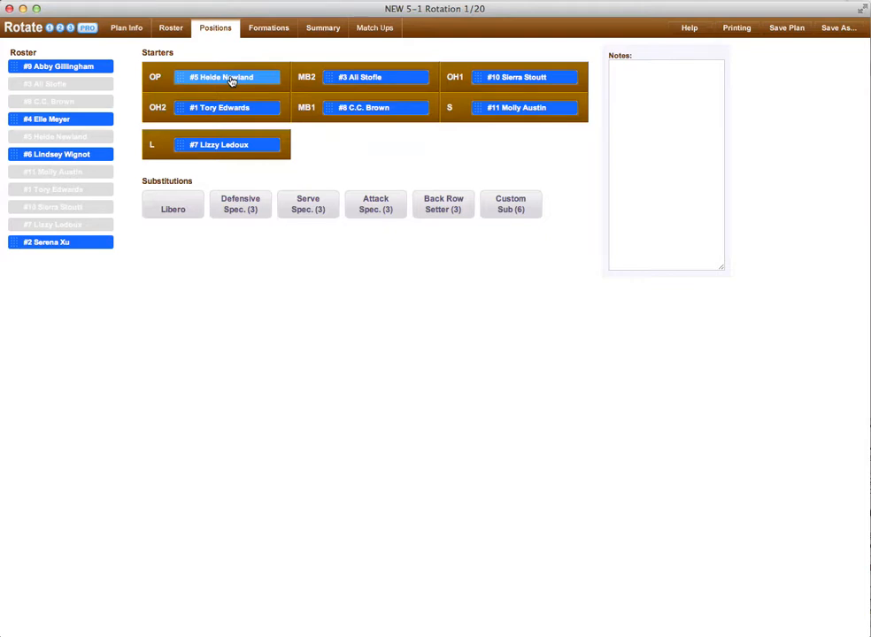
# - Add a libero substitution that replaces MB1, player #8
pyautogui.click(181, 206)
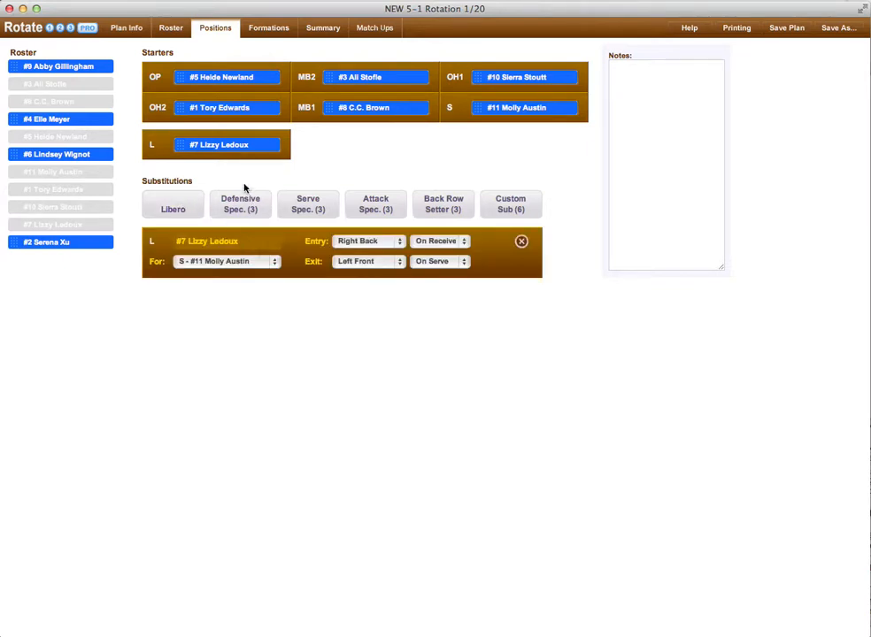
pyautogui.click(273, 263)
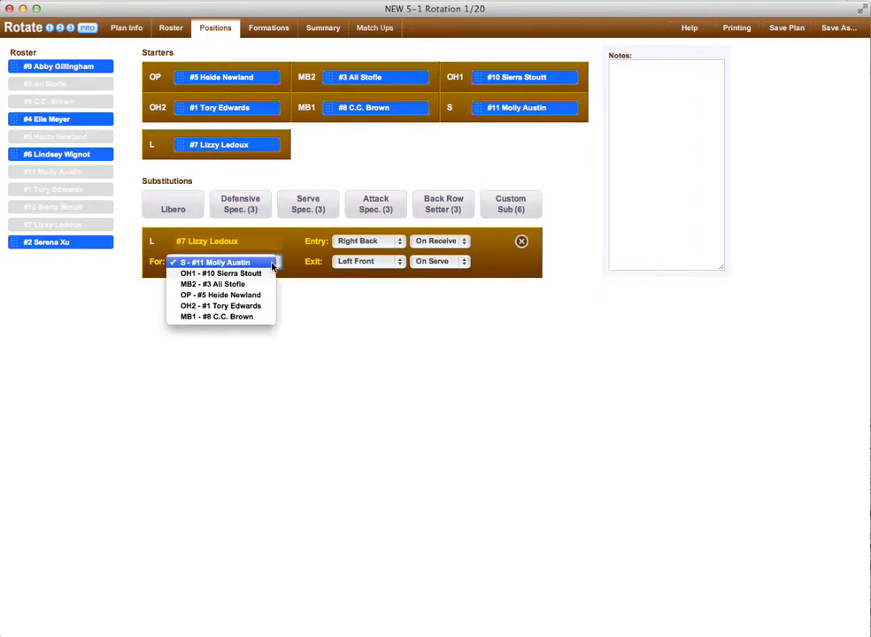
pyautogui.click(263, 319)
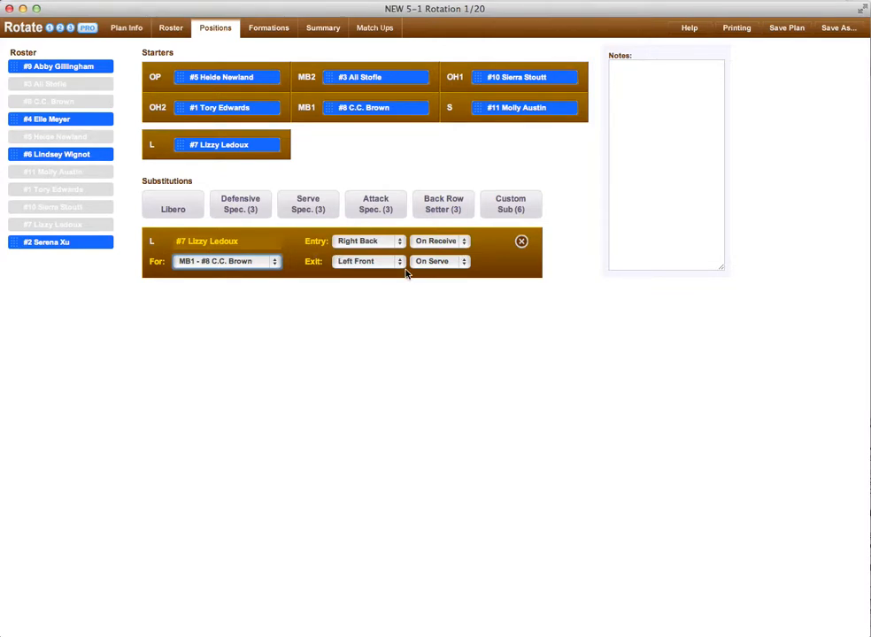
# - Add a second libero substitution for MB2, player #3, with entry set to On Serve
pyautogui.click(172, 210)
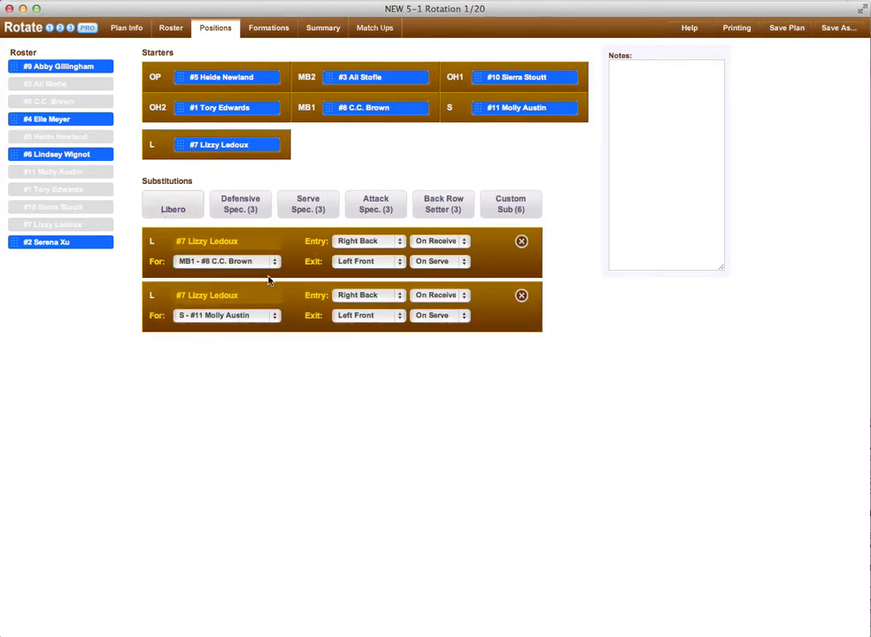
pyautogui.click(275, 316)
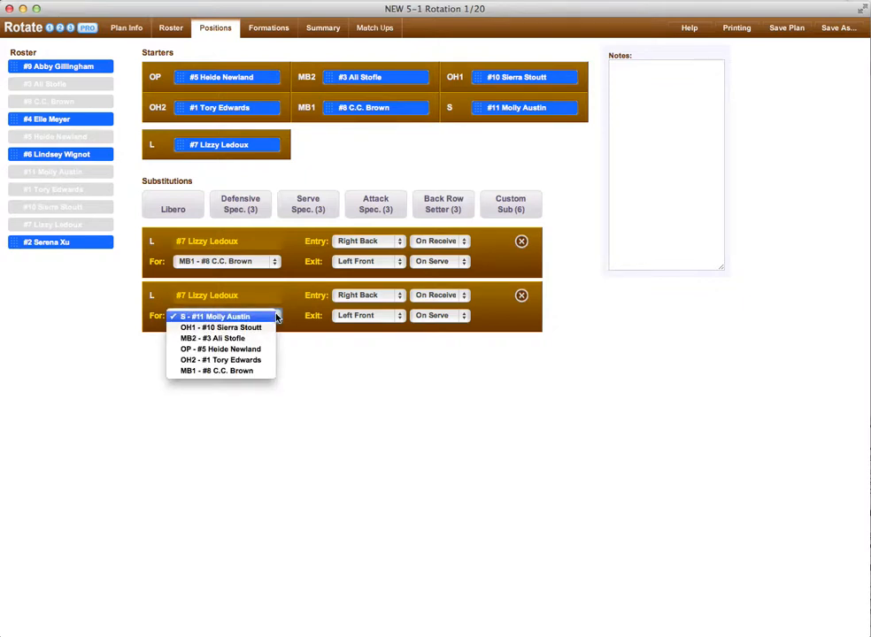
pyautogui.click(264, 339)
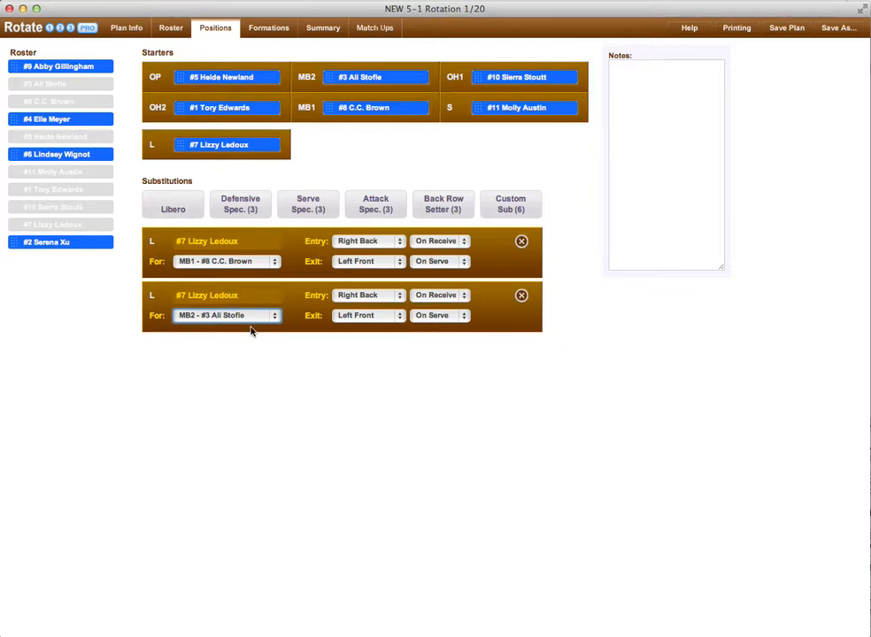
pyautogui.click(467, 299)
pyautogui.click(465, 287)
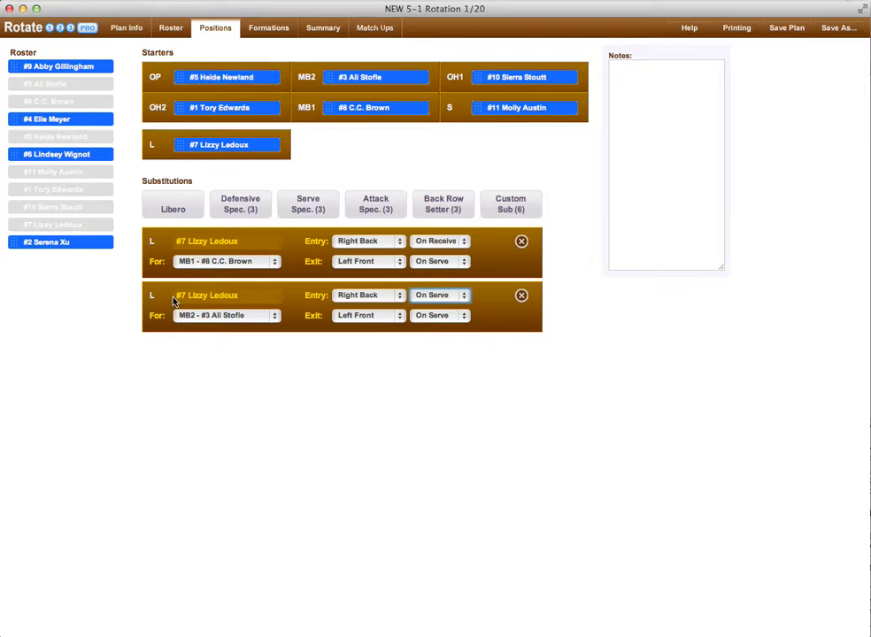
# - Add a defensive specialist substitution that brings in player #9 for OP, player #5
pyautogui.click(237, 211)
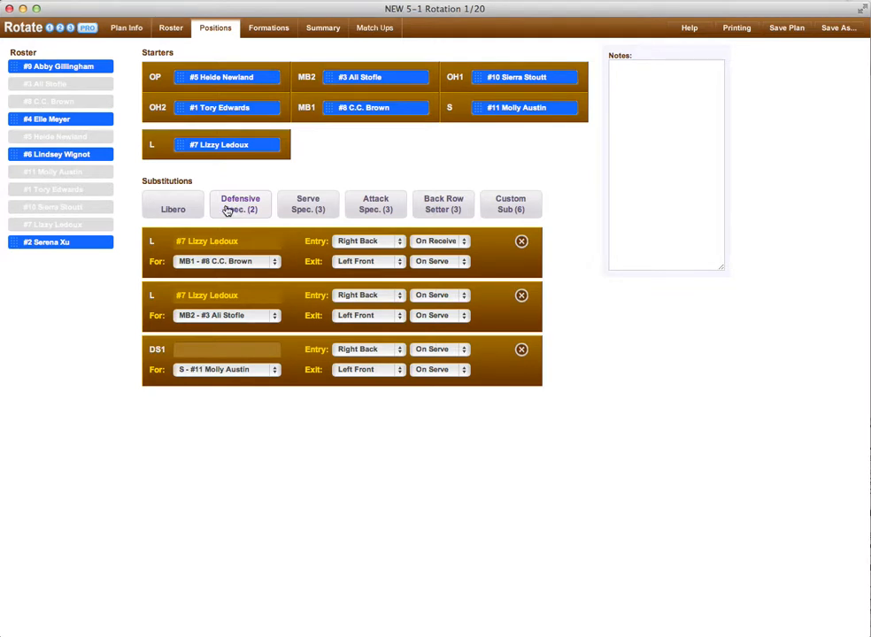
pyautogui.moveTo(63, 75); pyautogui.dragTo(229, 349)
pyautogui.click(267, 373)
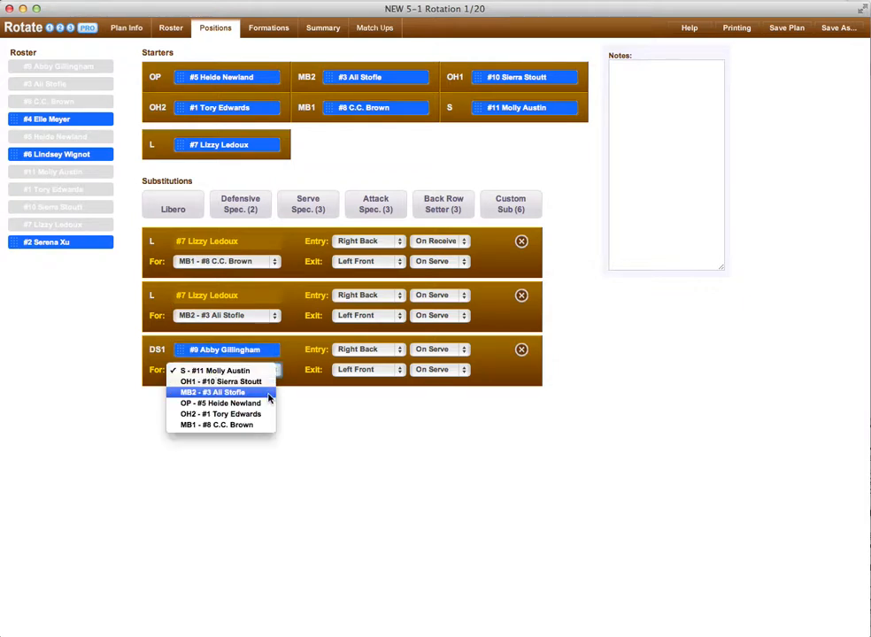
pyautogui.click(270, 403)
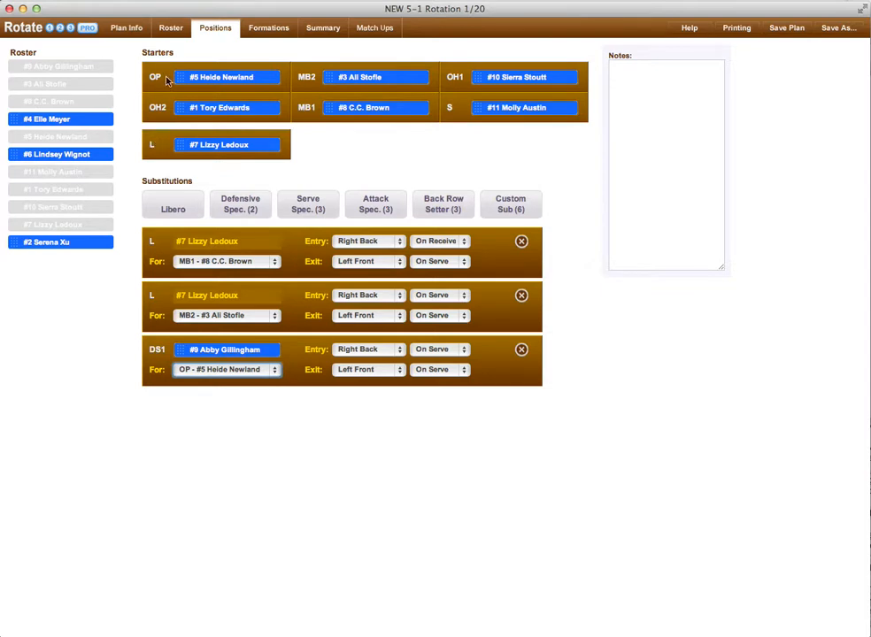
# - Show the formations as rotation wheels with players labelled by Initials/Number
pyautogui.click(268, 29)
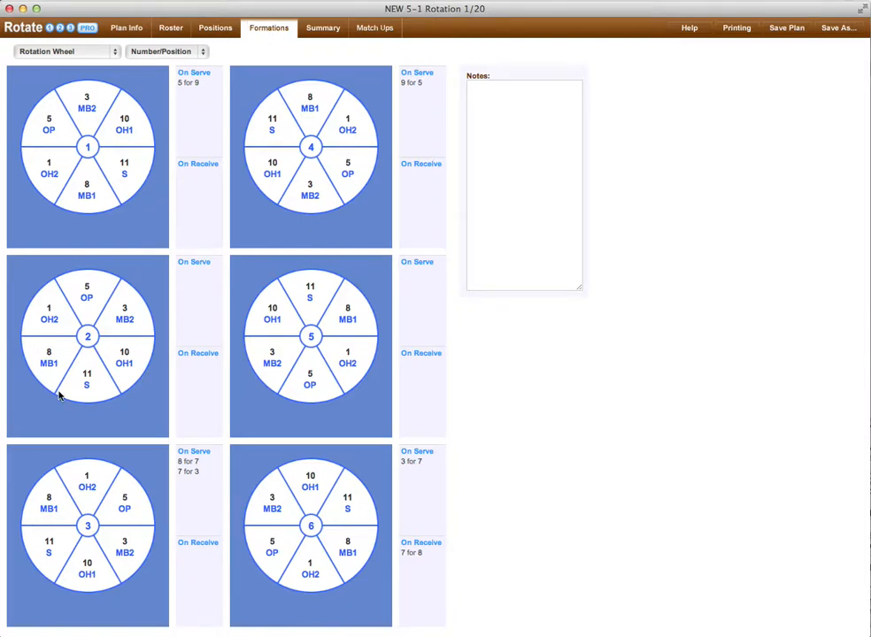
pyautogui.click(72, 107)
pyautogui.click(204, 54)
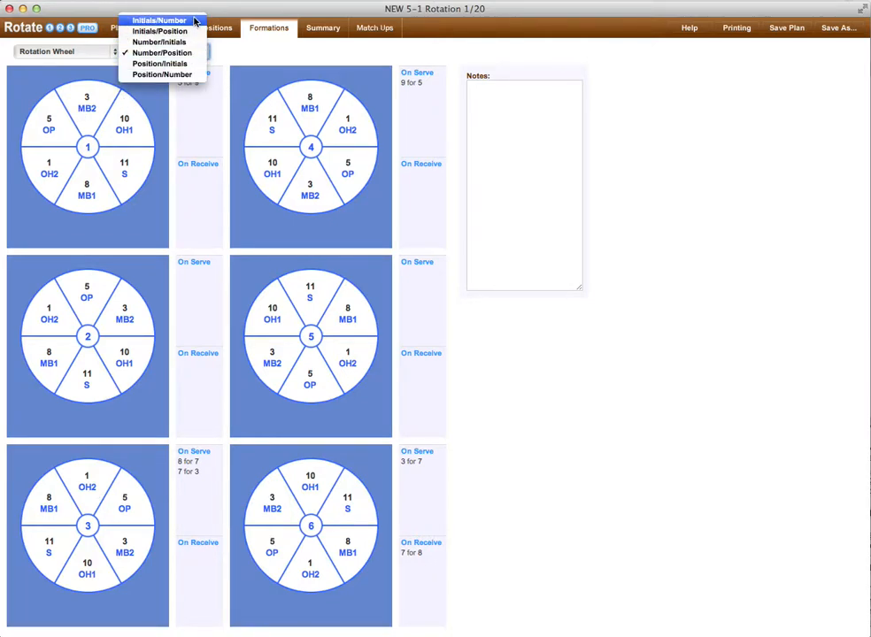
pyautogui.click(193, 20)
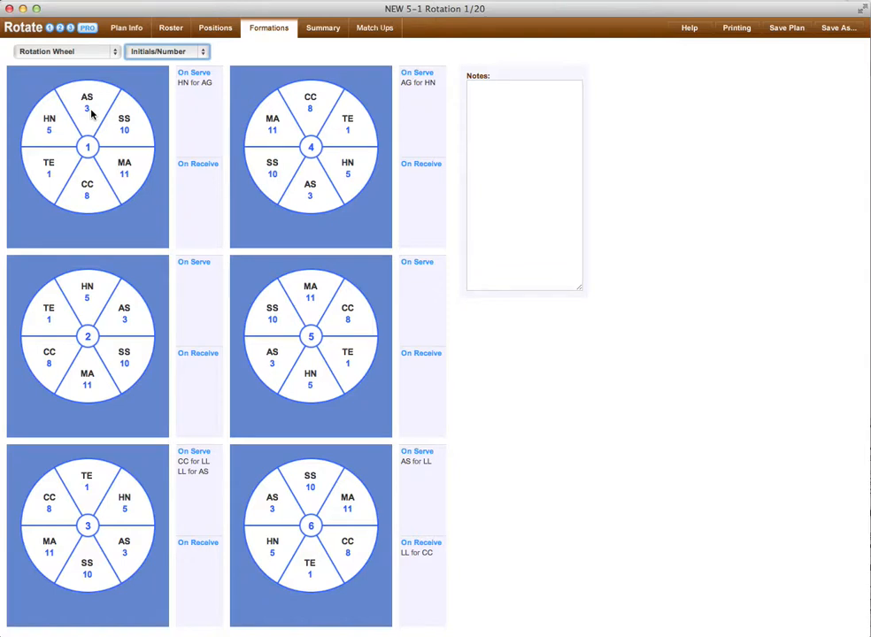
# - Switch the formations to Serve and apply the Hitter left back template
pyautogui.click(93, 53)
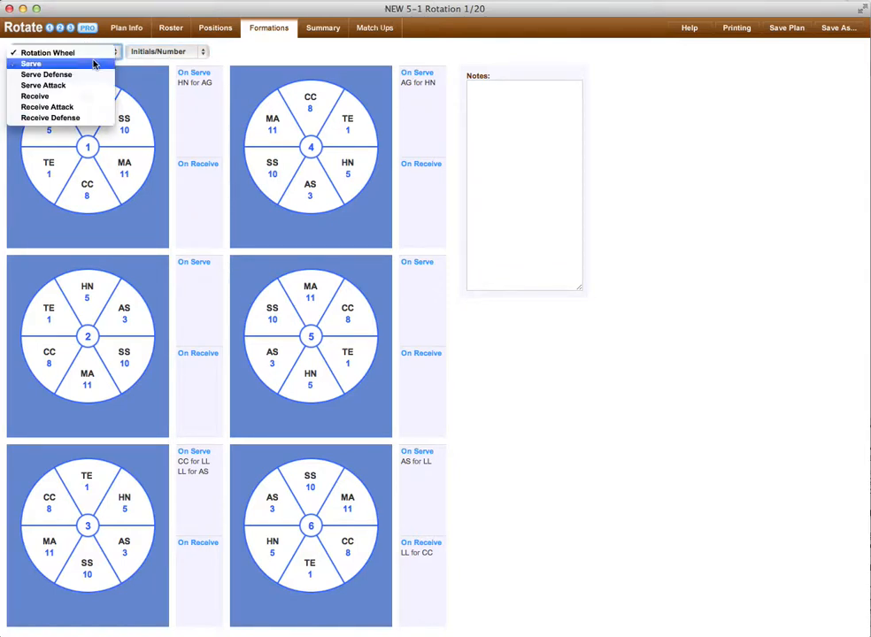
pyautogui.click(94, 63)
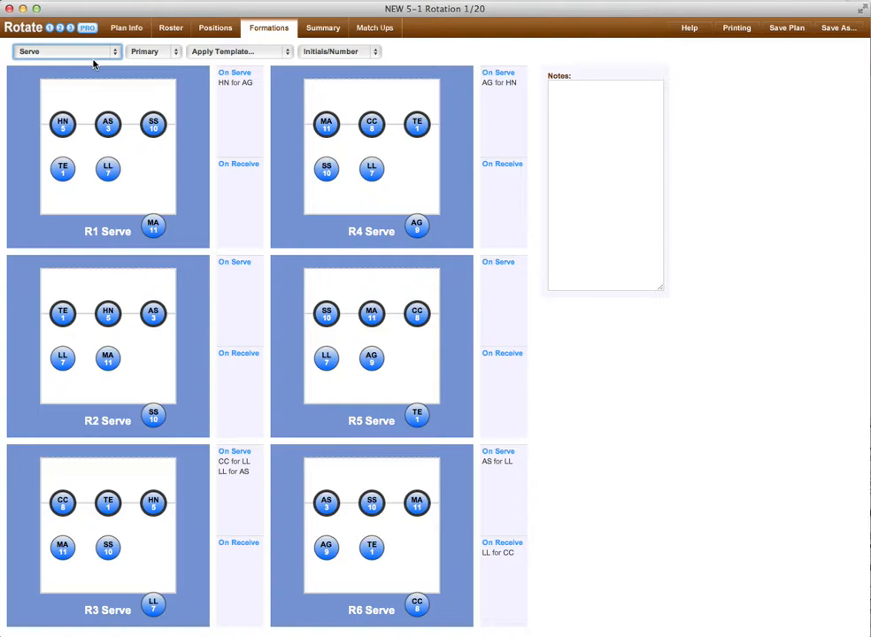
pyautogui.click(286, 53)
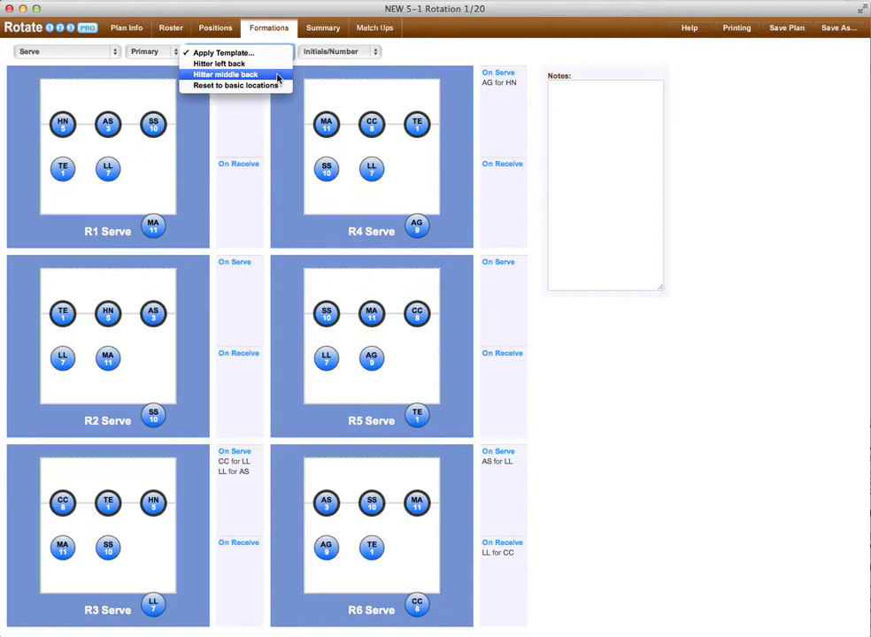
pyautogui.click(271, 66)
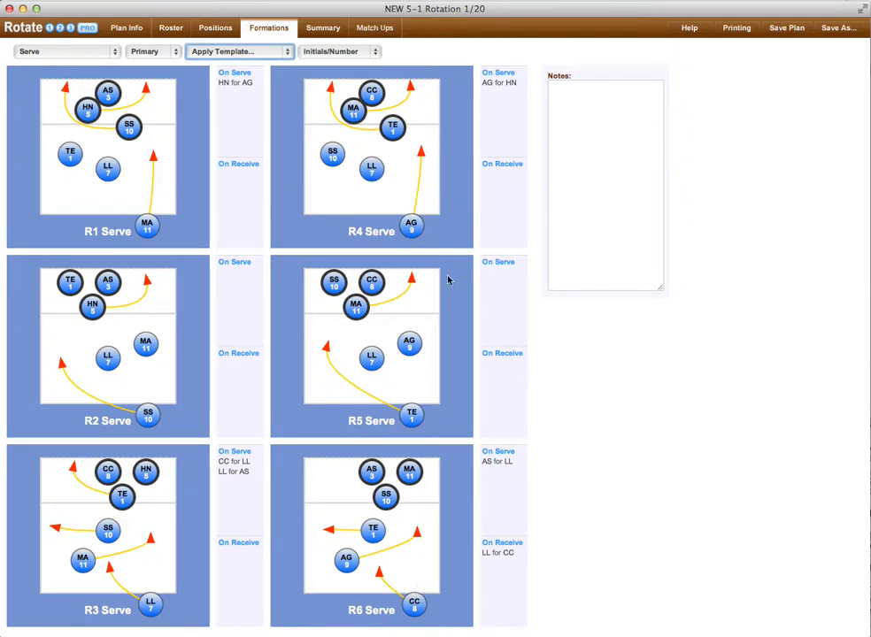
# - Switch the formations to Receive and apply the 3-person receive template
pyautogui.click(109, 54)
pyautogui.click(109, 53)
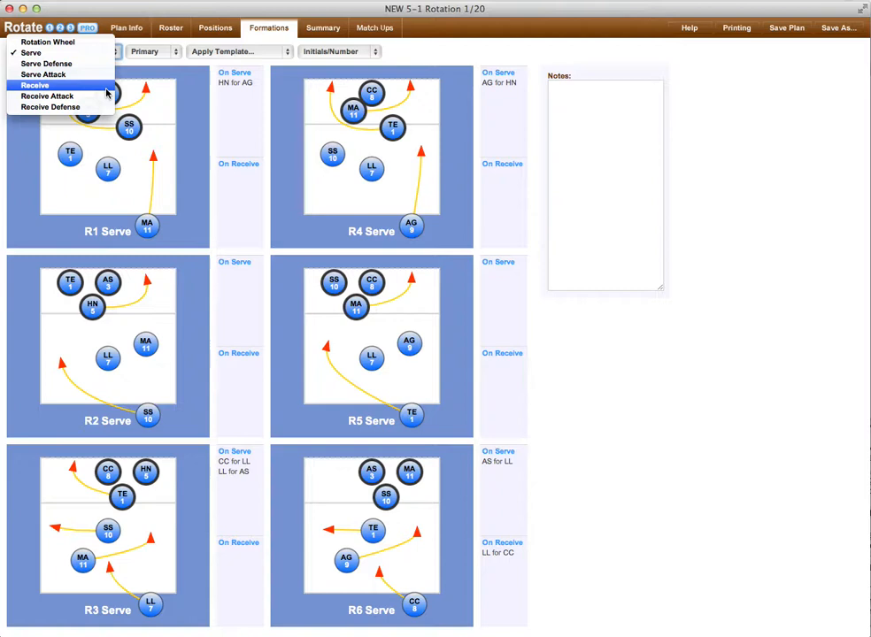
pyautogui.click(105, 88)
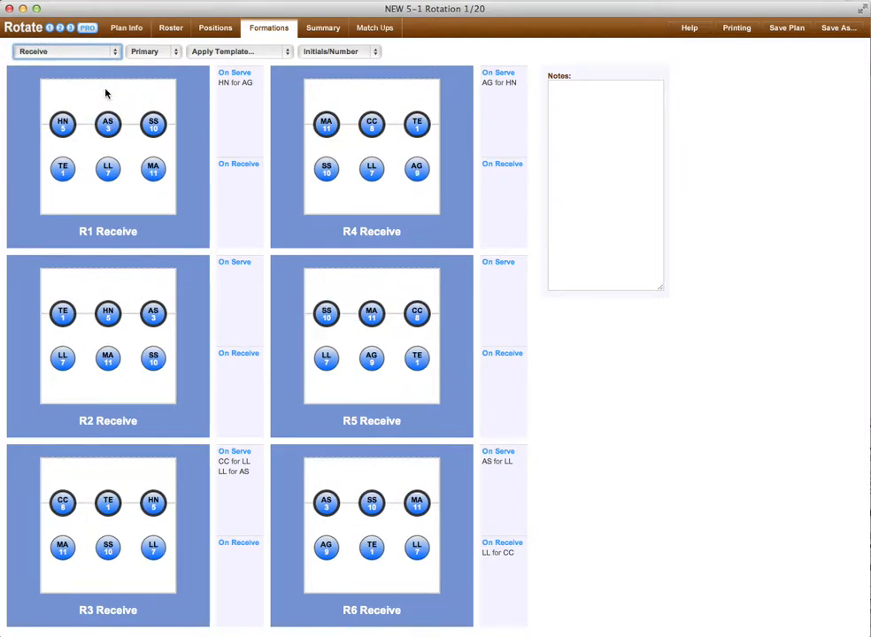
pyautogui.click(280, 53)
pyautogui.click(280, 53)
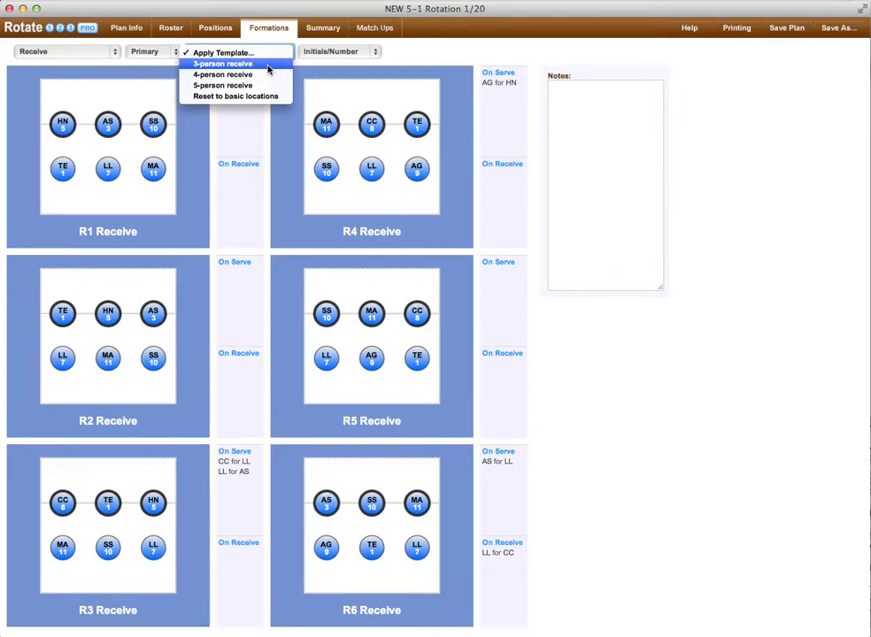
pyautogui.click(268, 64)
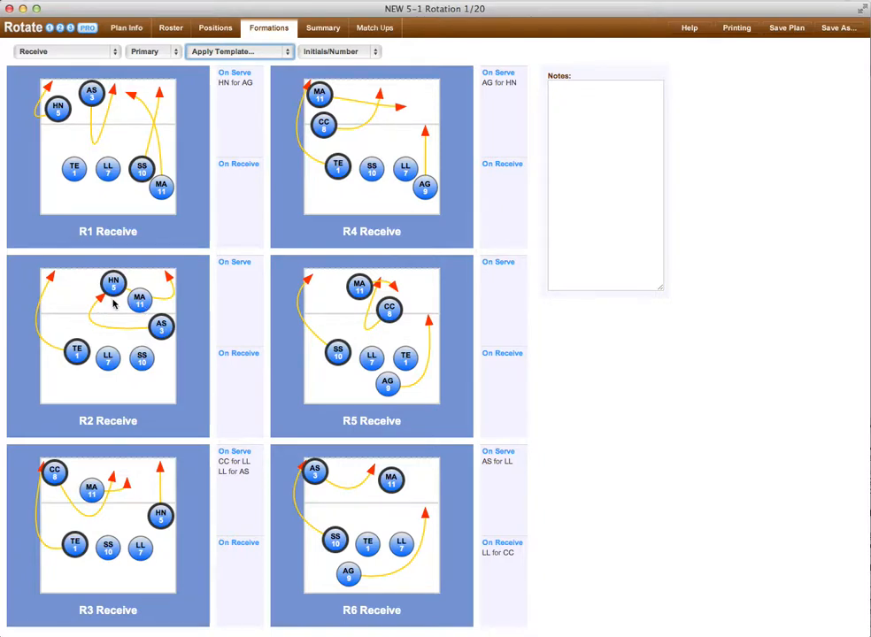
# - In R2 Receive, reposition #5, #11 and #3, routing #5 to middle net and #3 to right net; move #5 in R3 ahead of the attack line
pyautogui.moveTo(111, 283); pyautogui.dragTo(89, 285)
pyautogui.moveTo(168, 278); pyautogui.dragTo(108, 276)
pyautogui.moveTo(196, 323); pyautogui.dragTo(166, 278)
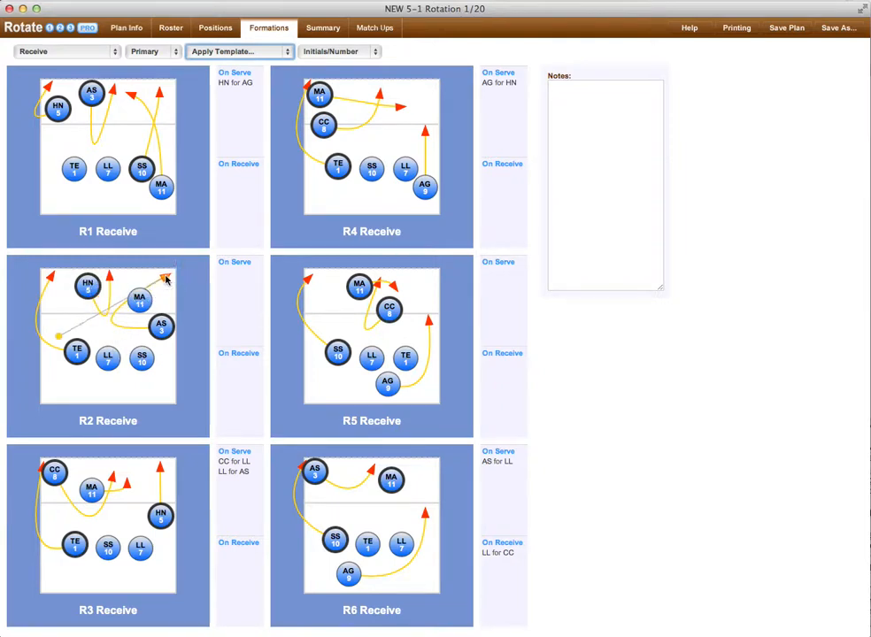
pyautogui.moveTo(59, 339); pyautogui.dragTo(170, 306)
pyautogui.click(142, 298)
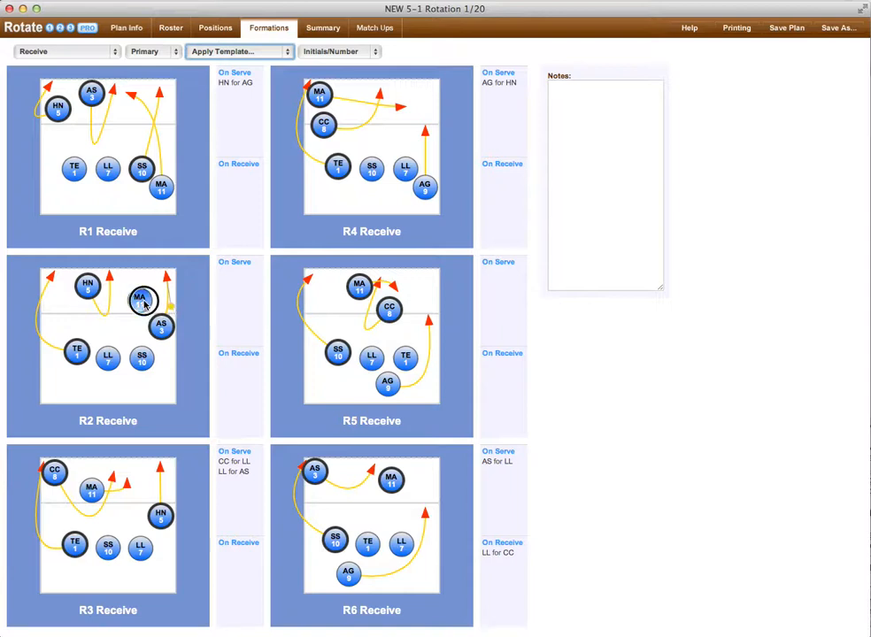
pyautogui.moveTo(162, 330); pyautogui.dragTo(164, 316)
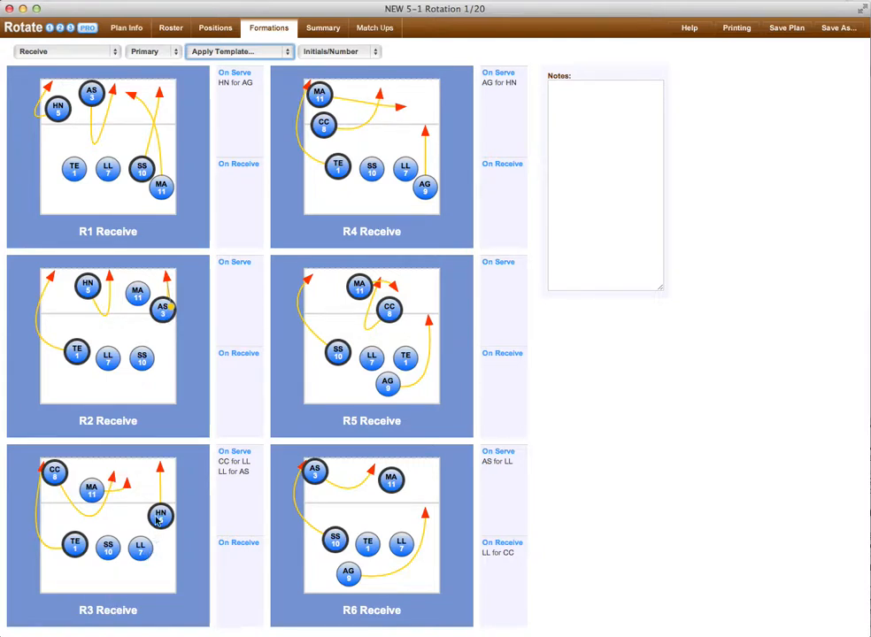
pyautogui.moveTo(166, 520); pyautogui.dragTo(167, 485)
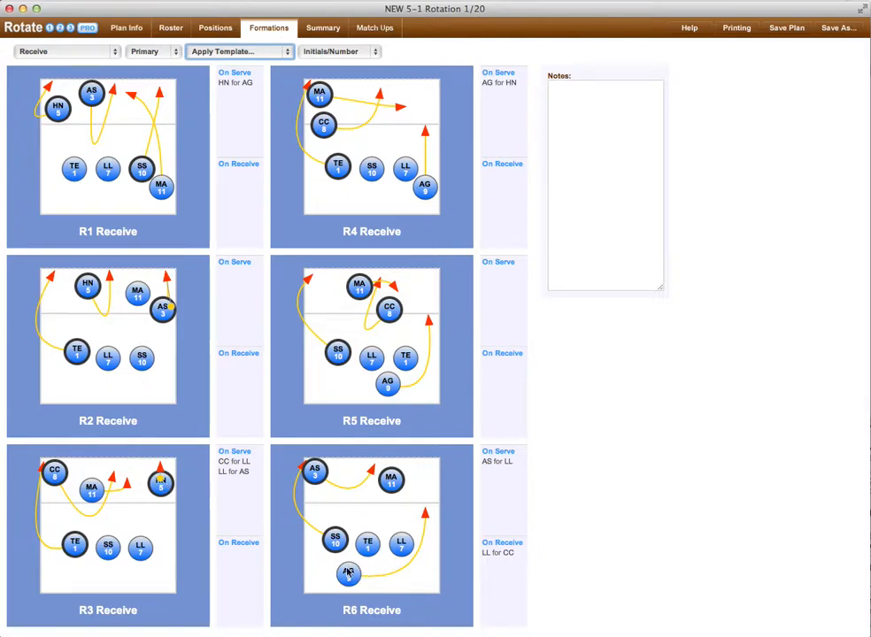
# - In R6 Receive, move #10 to the middle front beside #11 and route #10 and #3 straight to the net
pyautogui.moveTo(340, 550); pyautogui.dragTo(321, 506)
pyautogui.click(340, 476)
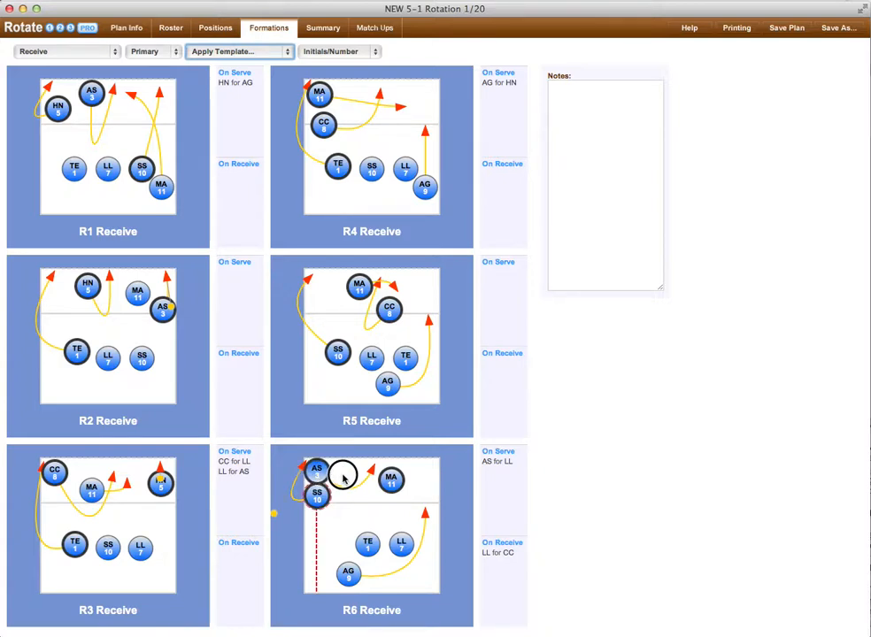
pyautogui.moveTo(317, 495); pyautogui.dragTo(367, 496)
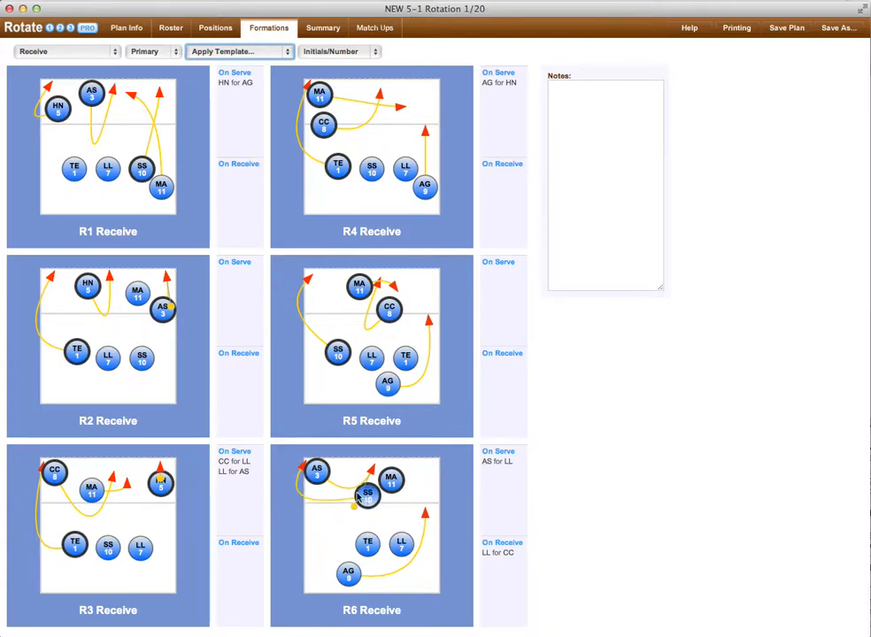
pyautogui.moveTo(309, 474); pyautogui.dragTo(359, 467)
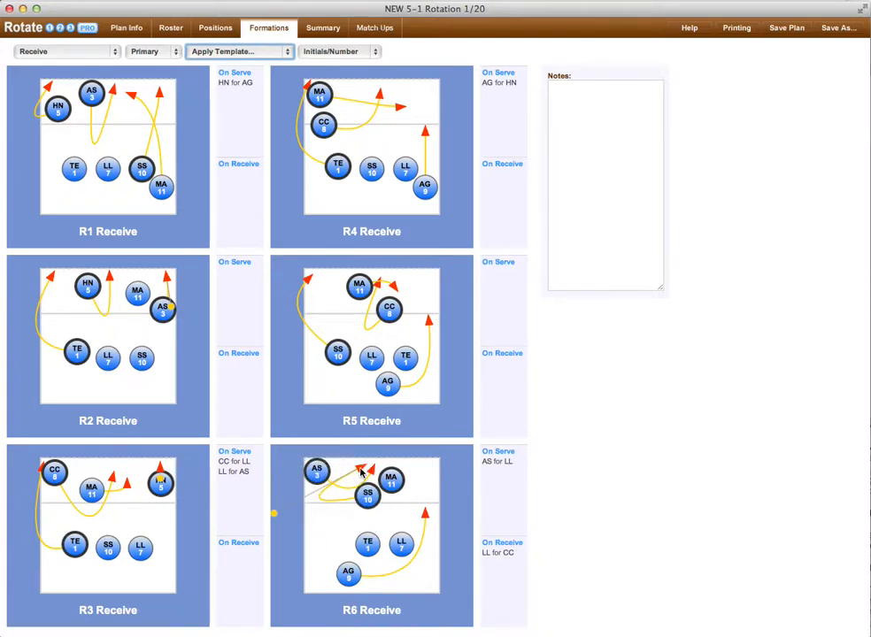
pyautogui.moveTo(275, 514); pyautogui.dragTo(345, 517)
pyautogui.moveTo(372, 472); pyautogui.dragTo(343, 509)
# - Line up #9, #1 and #7 across the R6 Receive back row and remove #9's movement arrow
pyautogui.moveTo(348, 573); pyautogui.dragTo(327, 548)
pyautogui.click(426, 515)
pyautogui.click(324, 548)
pyautogui.click(407, 547)
pyautogui.click(364, 553)
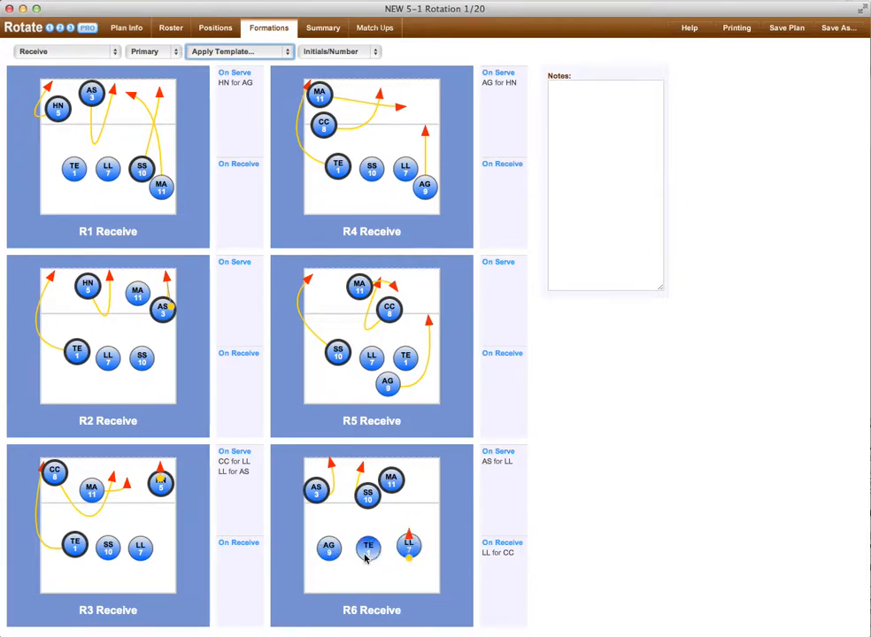
# - In R5 Receive, move #10 to the left front, line up #7, #9 and #1 in the back row, and remove #9's arrow
pyautogui.moveTo(348, 358); pyautogui.dragTo(331, 298)
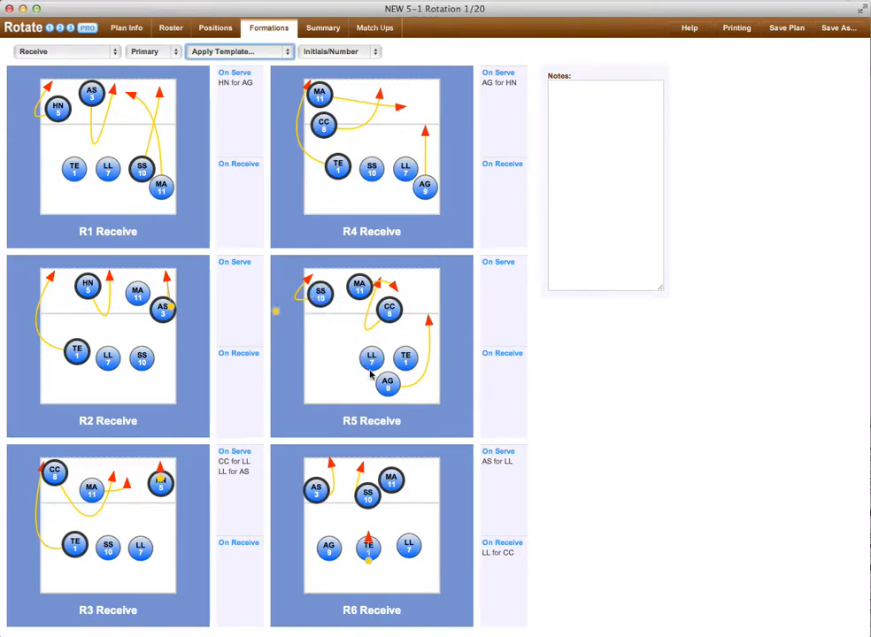
pyautogui.moveTo(369, 356); pyautogui.dragTo(337, 357)
pyautogui.moveTo(388, 390); pyautogui.dragTo(372, 367)
pyautogui.moveTo(427, 324); pyautogui.dragTo(416, 359)
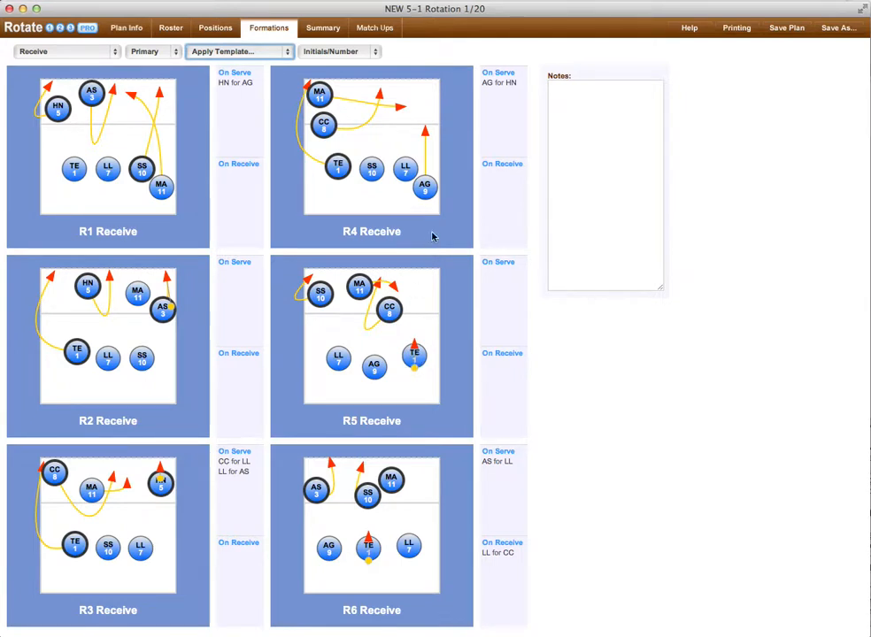
# - Switch the formations to Serve Attack and apply the Hitter left back template
pyautogui.click(56, 54)
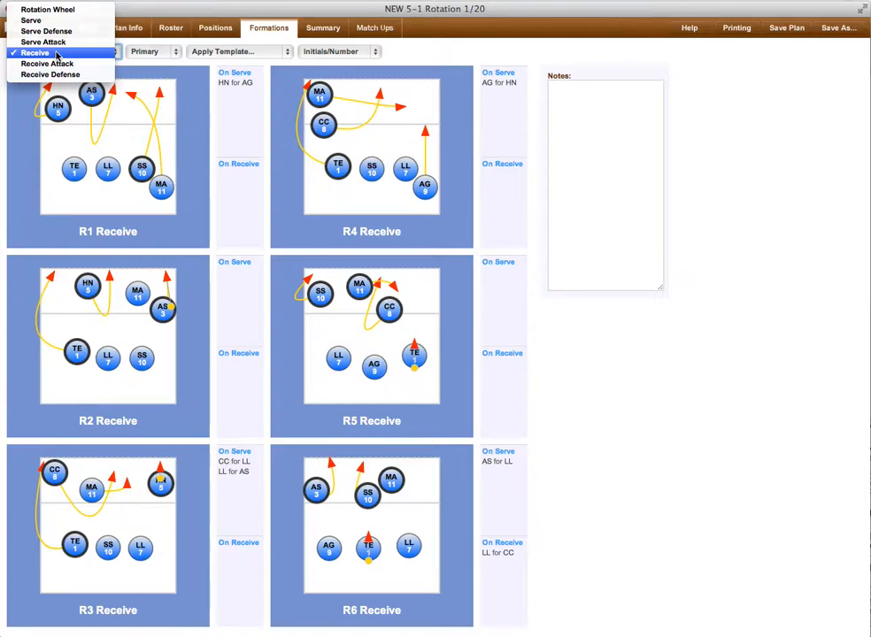
pyautogui.click(55, 41)
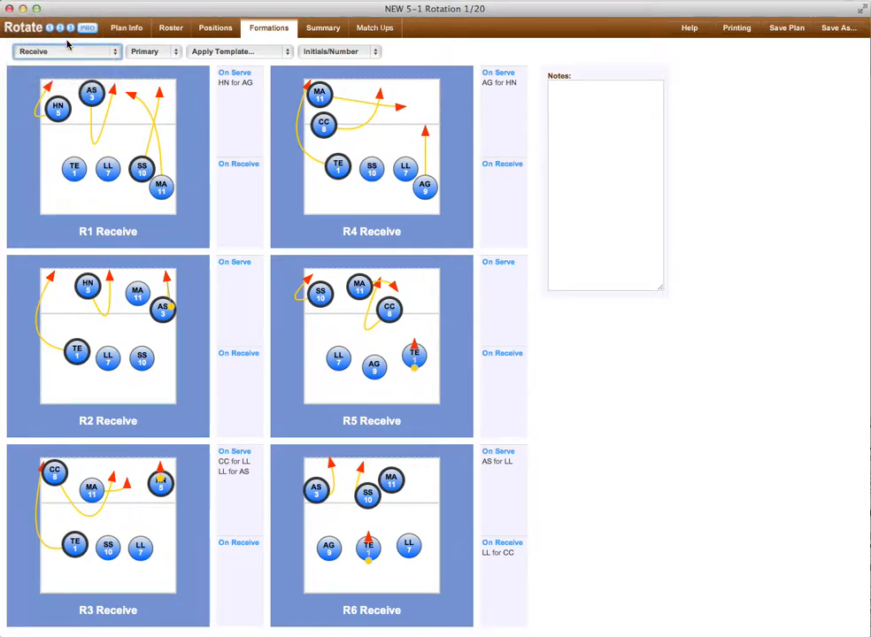
pyautogui.click(286, 54)
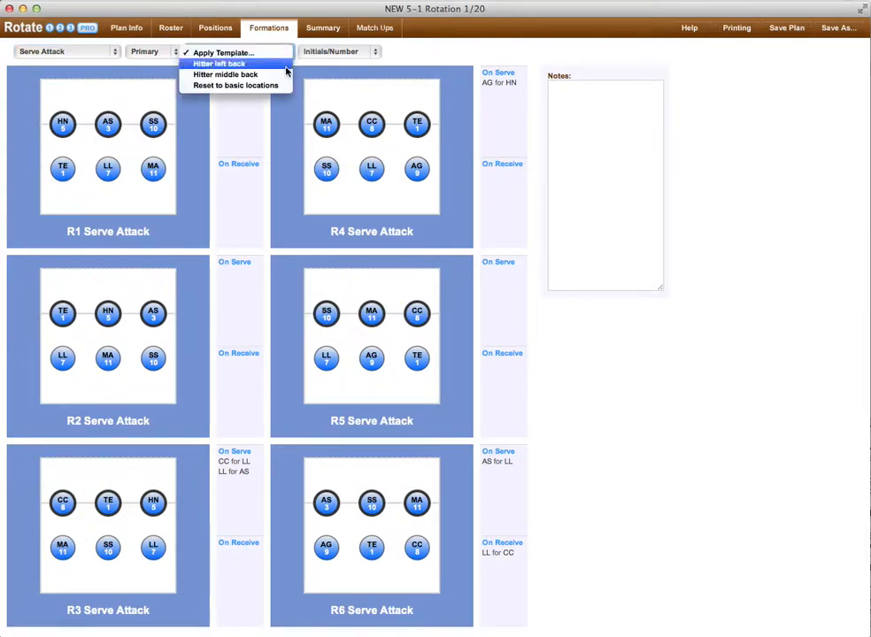
pyautogui.click(286, 68)
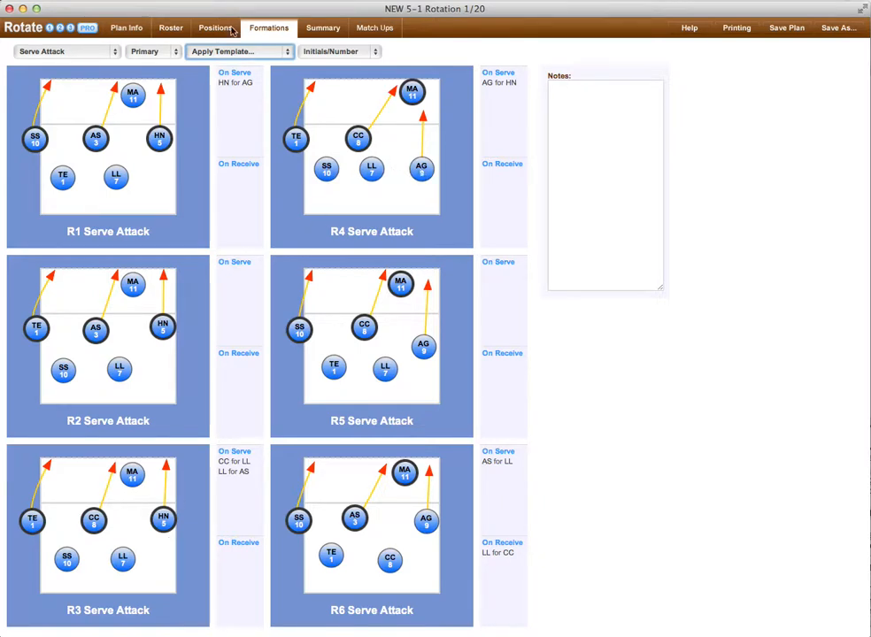
# - Rearrange the starters: return #5 to the roster, make #1 the OP, and move #9 from DS1 to OH2
pyautogui.click(175, 29)
pyautogui.click(211, 29)
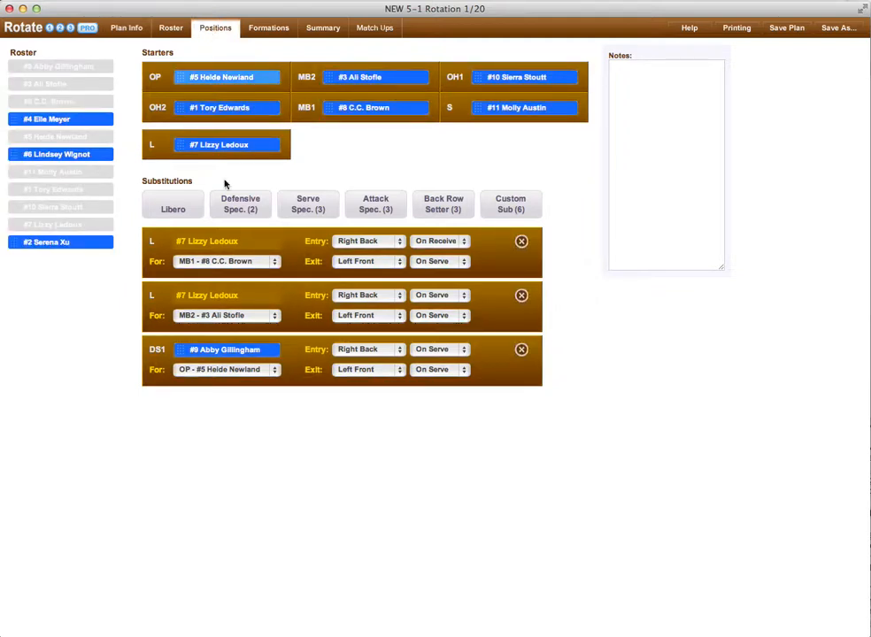
pyautogui.click(265, 354)
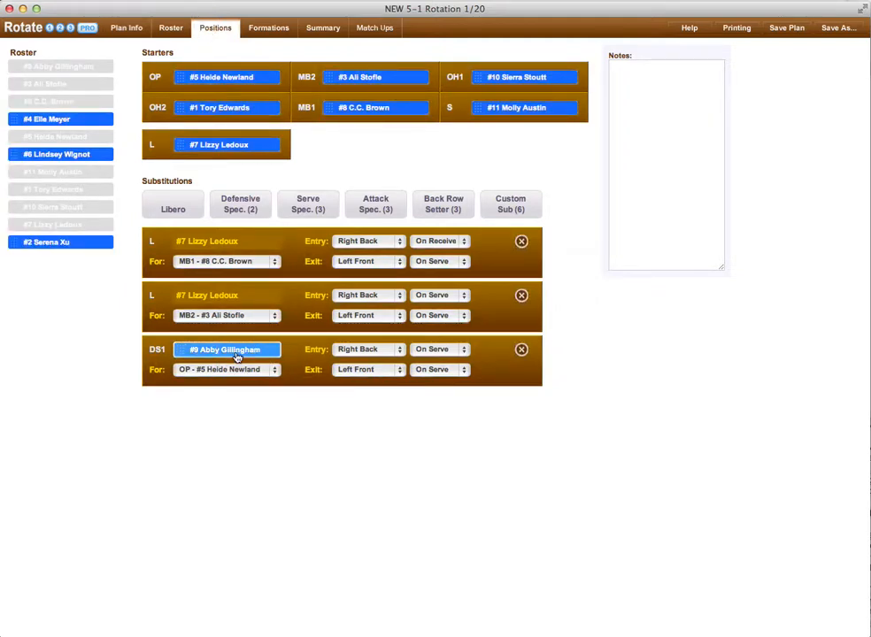
pyautogui.click(233, 78)
pyautogui.moveTo(233, 78); pyautogui.dragTo(64, 192)
pyautogui.moveTo(267, 109); pyautogui.dragTo(265, 81)
pyautogui.moveTo(208, 350); pyautogui.dragTo(209, 111)
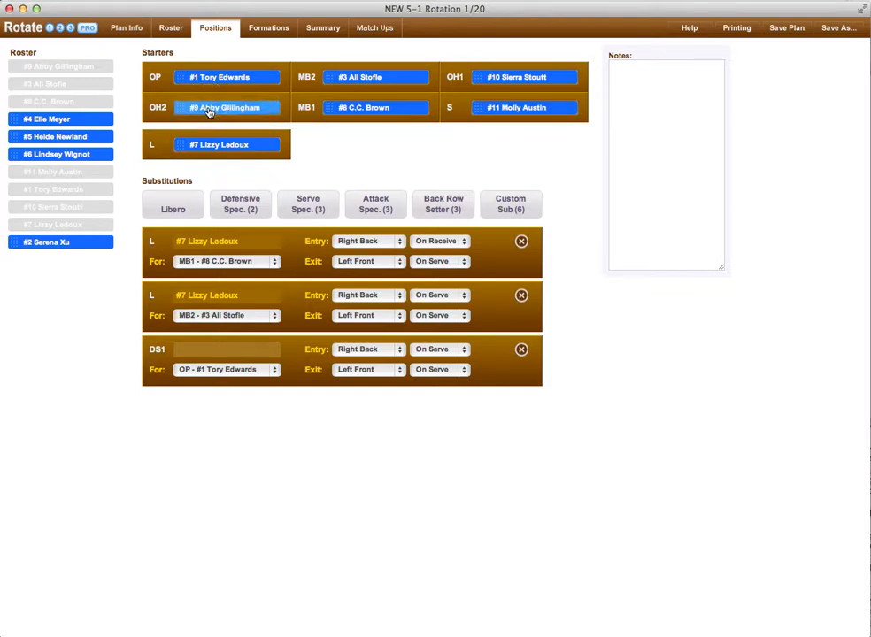
# - Delete the empty DS1 defensive specialist substitution for the OP
pyautogui.click(277, 28)
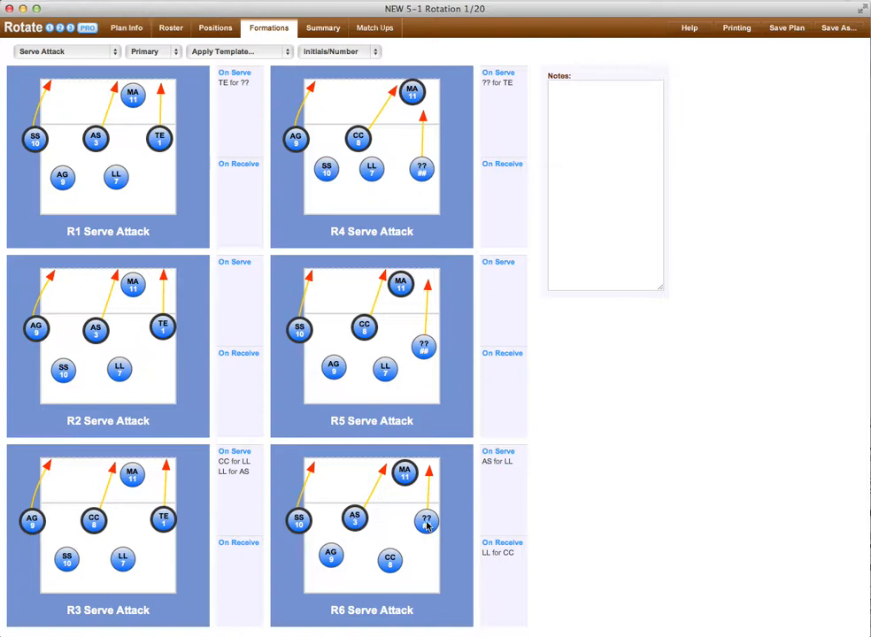
pyautogui.click(203, 29)
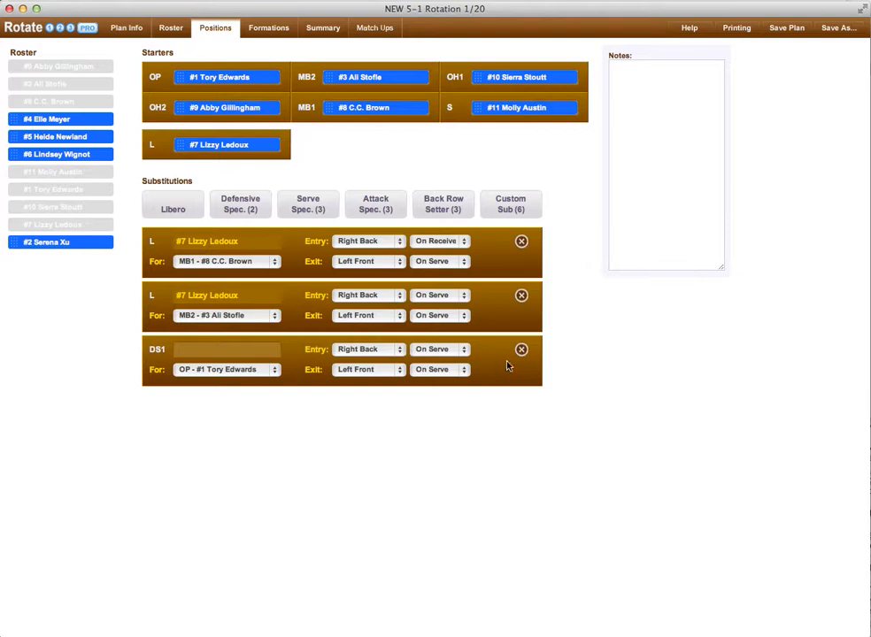
pyautogui.click(522, 351)
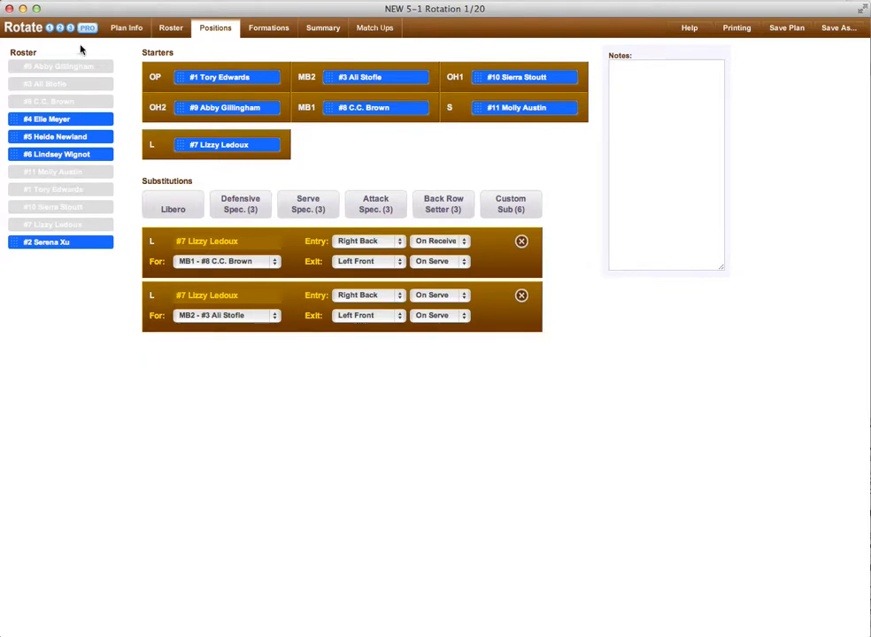
# - In R4 Receive, move #9 to the front beside #8, line up #10, #7 and #1 in the back row, and remove #1's arrow
pyautogui.click(270, 34)
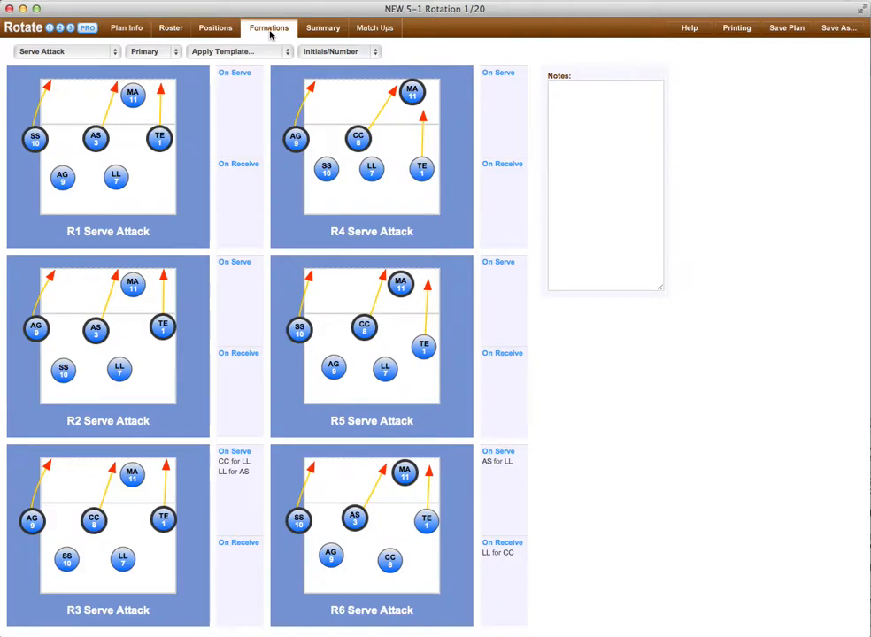
pyautogui.click(93, 50)
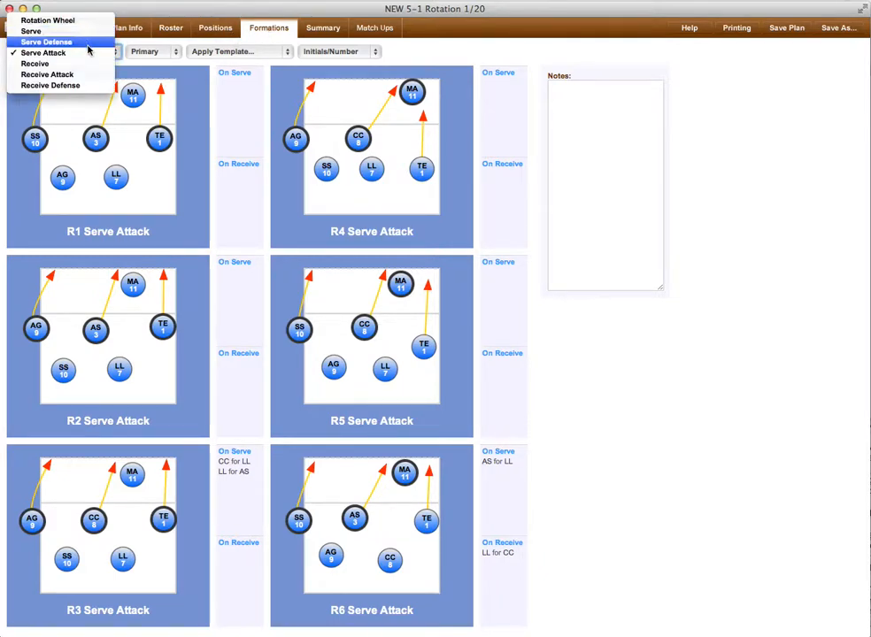
pyautogui.click(86, 64)
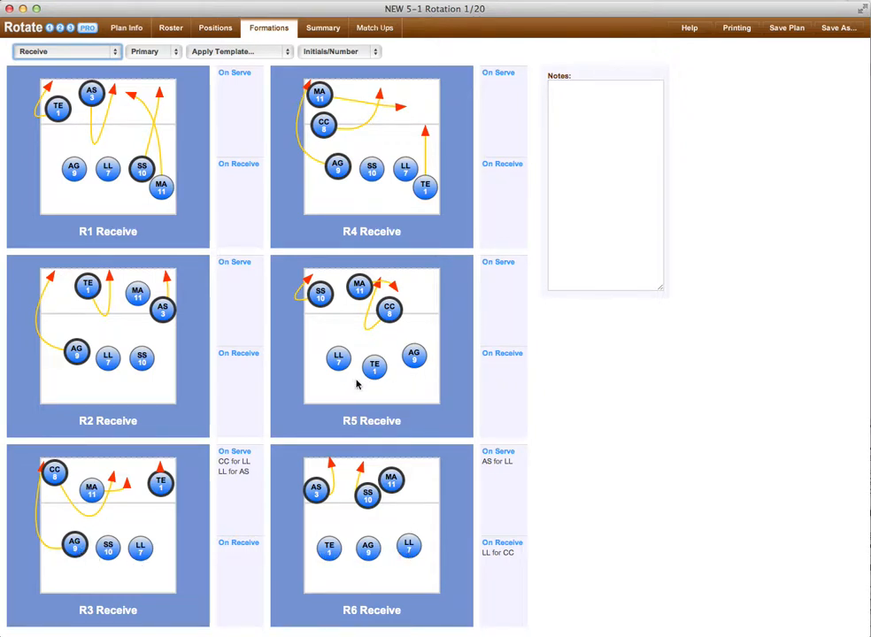
pyautogui.moveTo(335, 170); pyautogui.dragTo(345, 115)
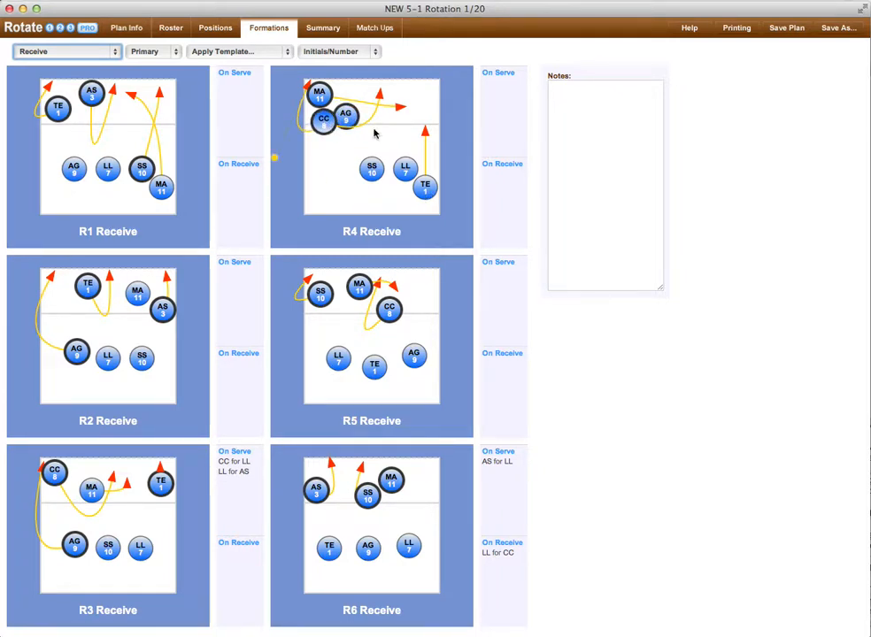
pyautogui.moveTo(372, 168); pyautogui.dragTo(335, 170)
pyautogui.moveTo(408, 175); pyautogui.dragTo(373, 172)
pyautogui.moveTo(425, 184); pyautogui.dragTo(416, 175)
pyautogui.moveTo(424, 135); pyautogui.dragTo(414, 176)
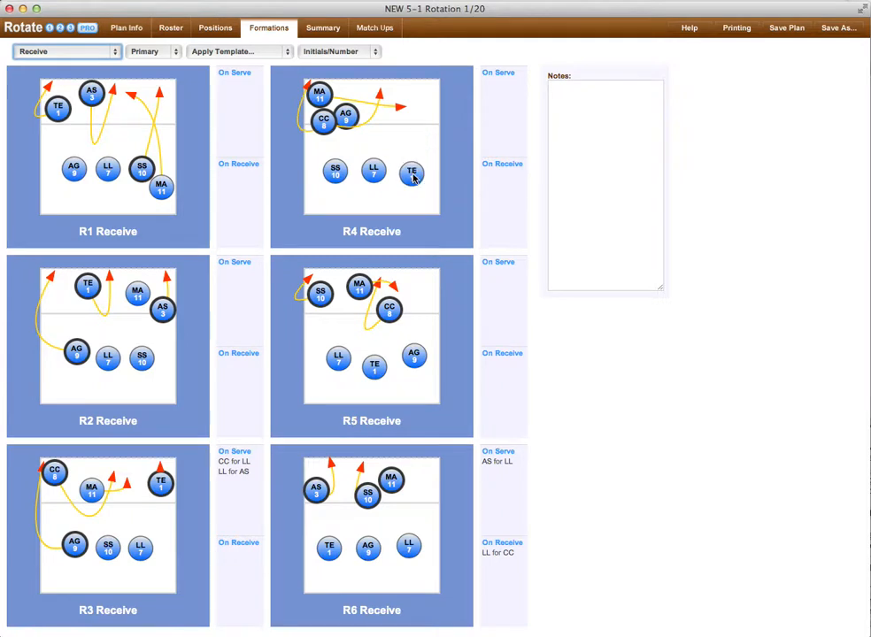
# - In the summary's view options, replace the Receive Attack column with Serve Attack
pyautogui.click(319, 29)
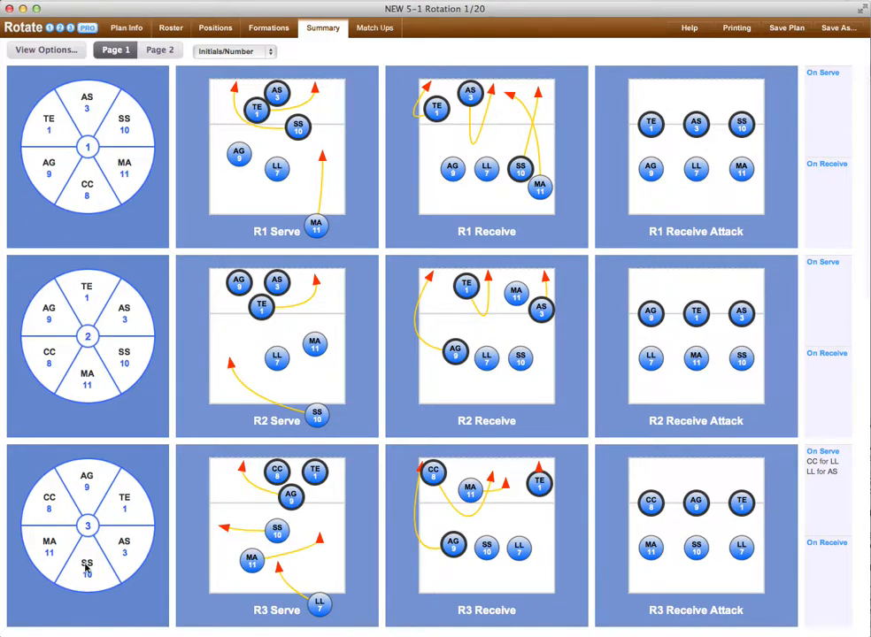
pyautogui.click(160, 52)
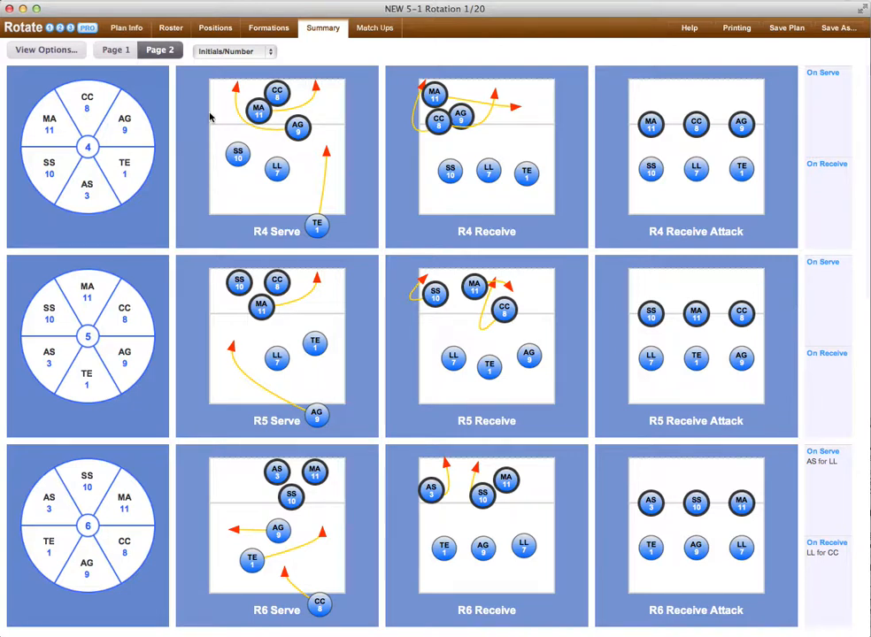
pyautogui.click(41, 42)
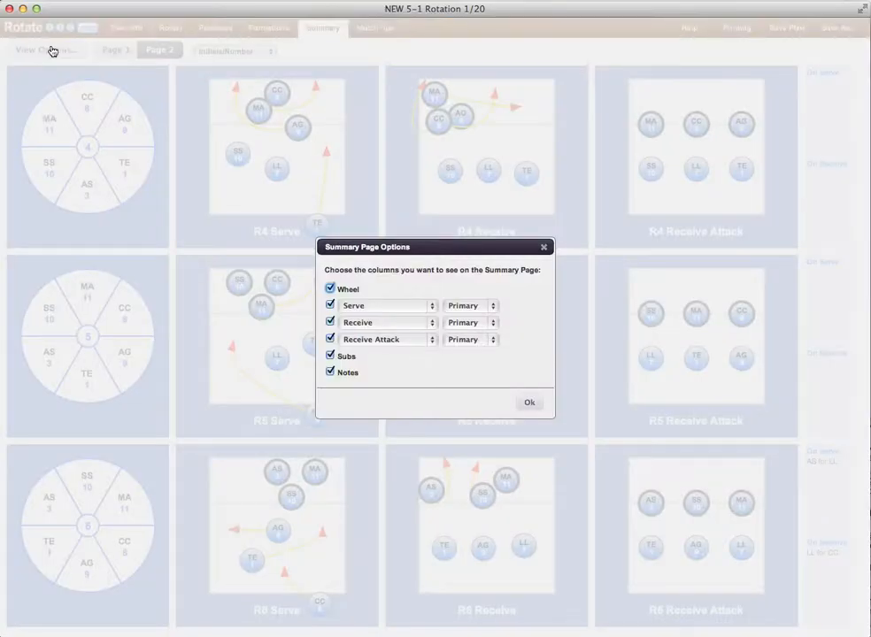
pyautogui.click(431, 339)
pyautogui.click(416, 321)
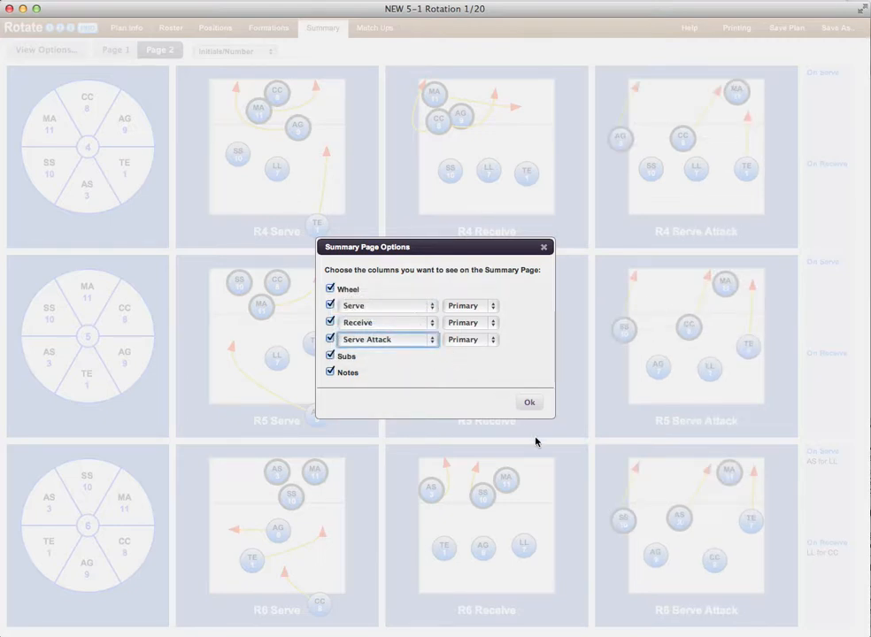
pyautogui.click(528, 406)
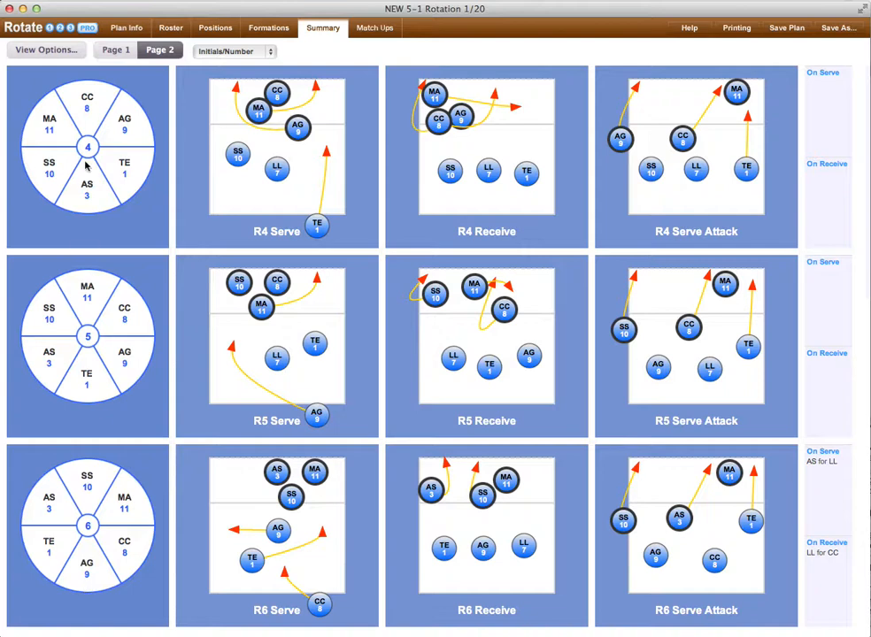
# - Review the rotation wheels, formations and substitutions on both summary pages
pyautogui.click(117, 52)
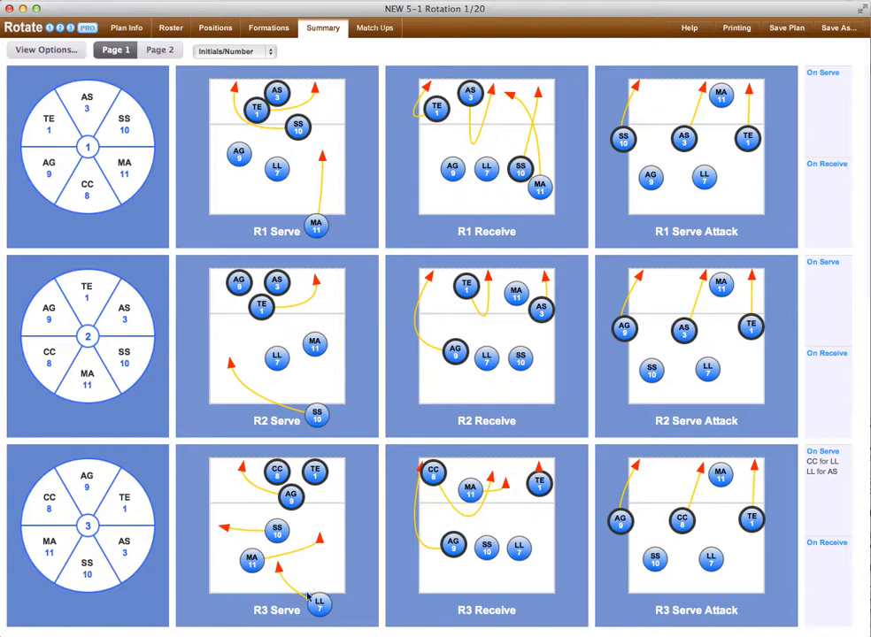
pyautogui.click(168, 51)
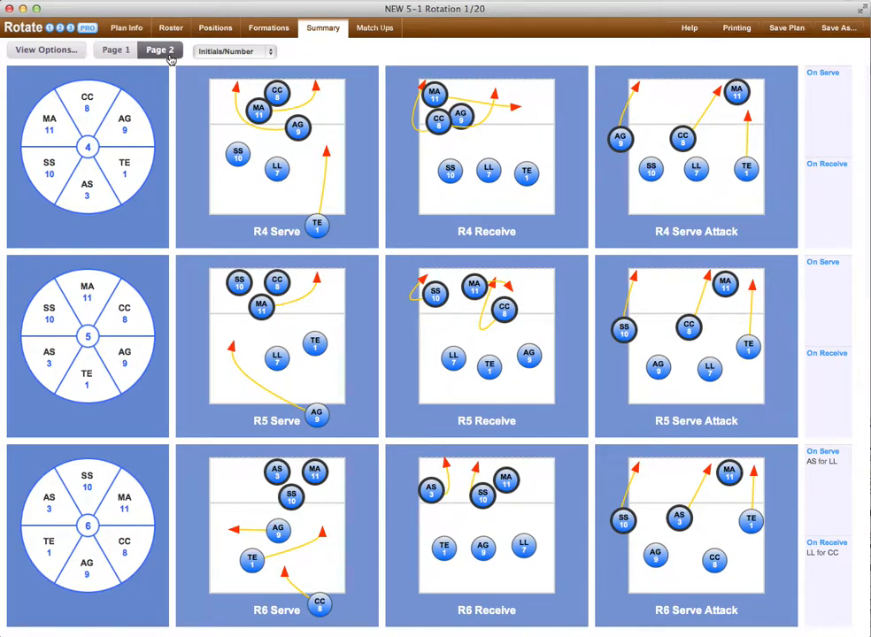
pyautogui.click(107, 52)
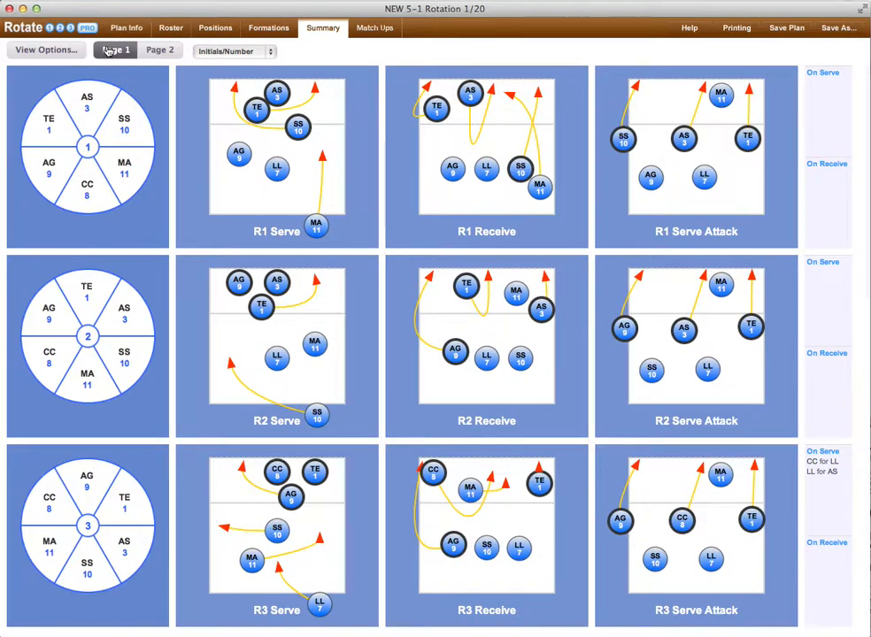